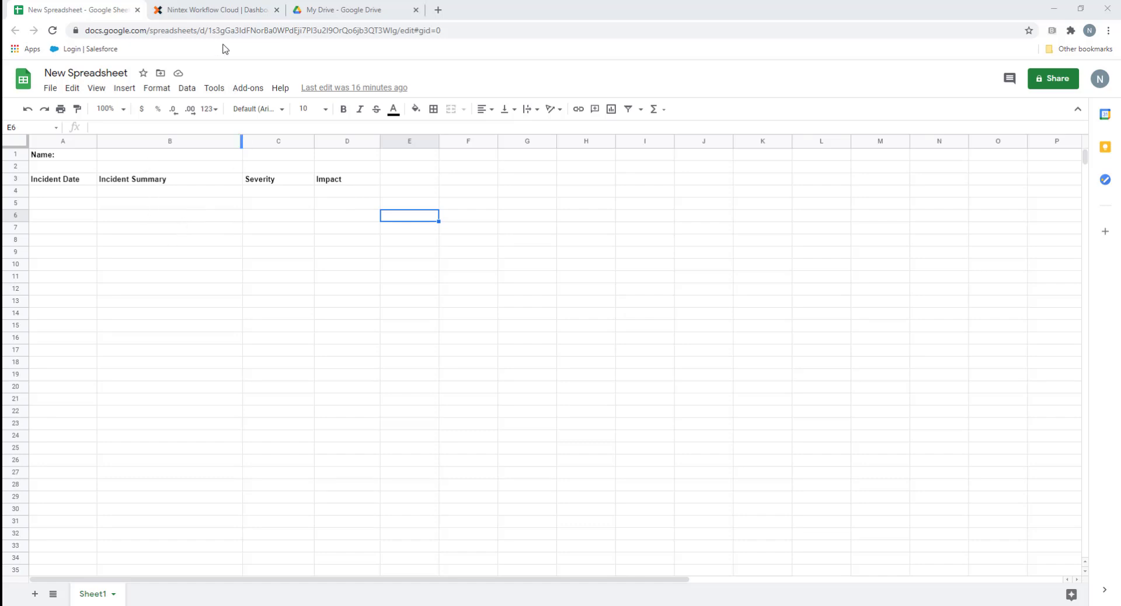
# Switch to the Nintex tab showing the 'Google Doc To Doc Gen' workflow with its form start
pyautogui.click(204, 11)
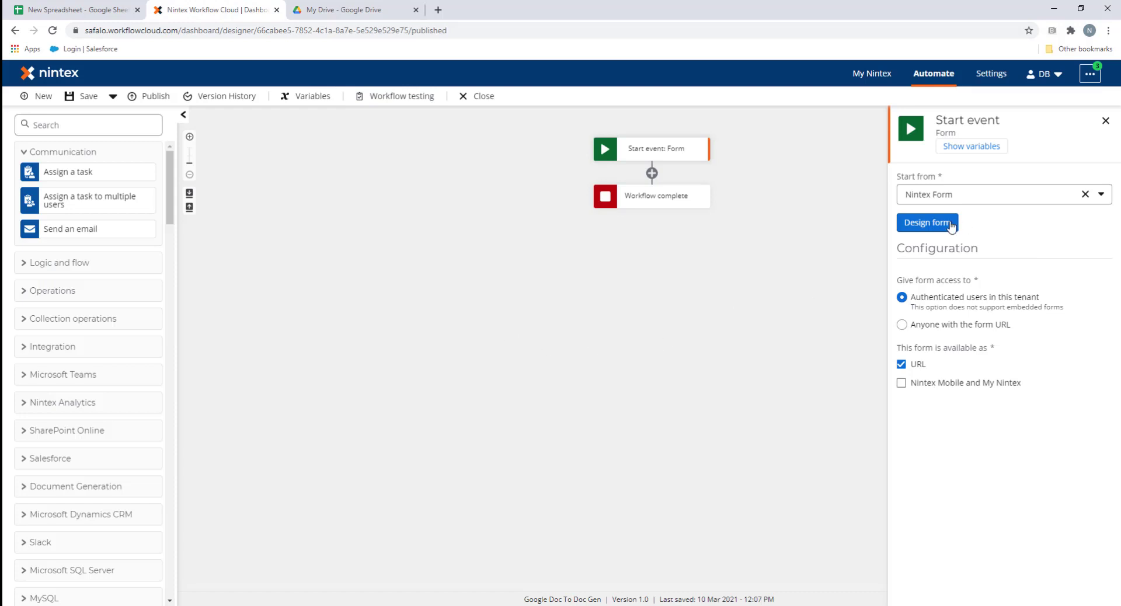
# Add a Name text field and a repeating section holding Date of Incident and a long Summary field
pyautogui.click(925, 225)
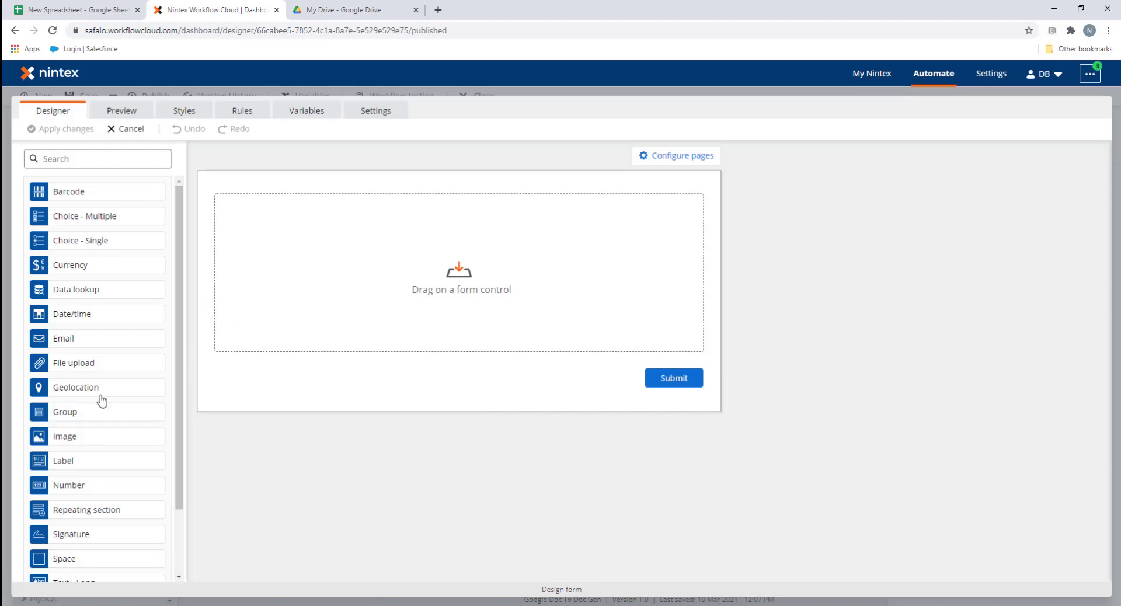
pyautogui.scroll(-2, 105, 388)
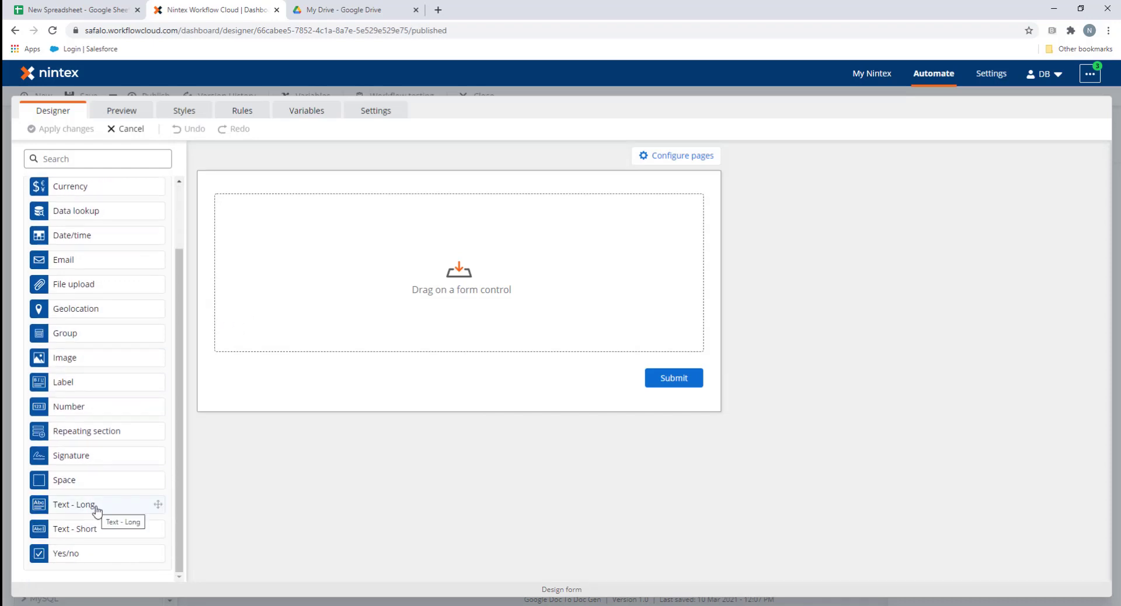
pyautogui.moveTo(93, 529); pyautogui.dragTo(356, 212)
pyautogui.write('Name')
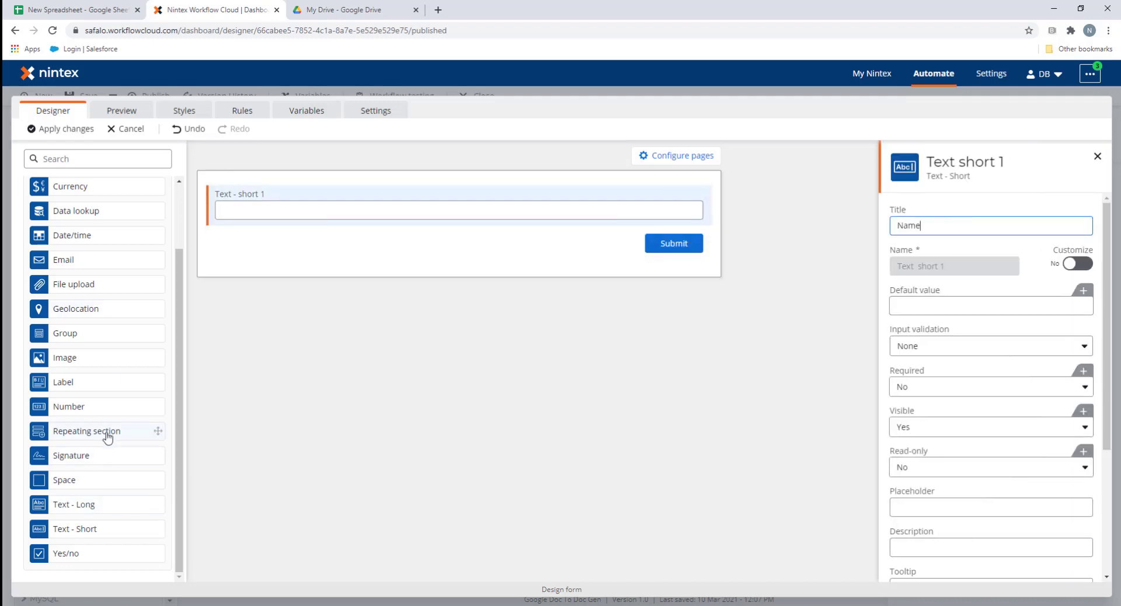
pyautogui.moveTo(105, 432); pyautogui.dragTo(327, 245)
pyautogui.moveTo(71, 236); pyautogui.dragTo(303, 280)
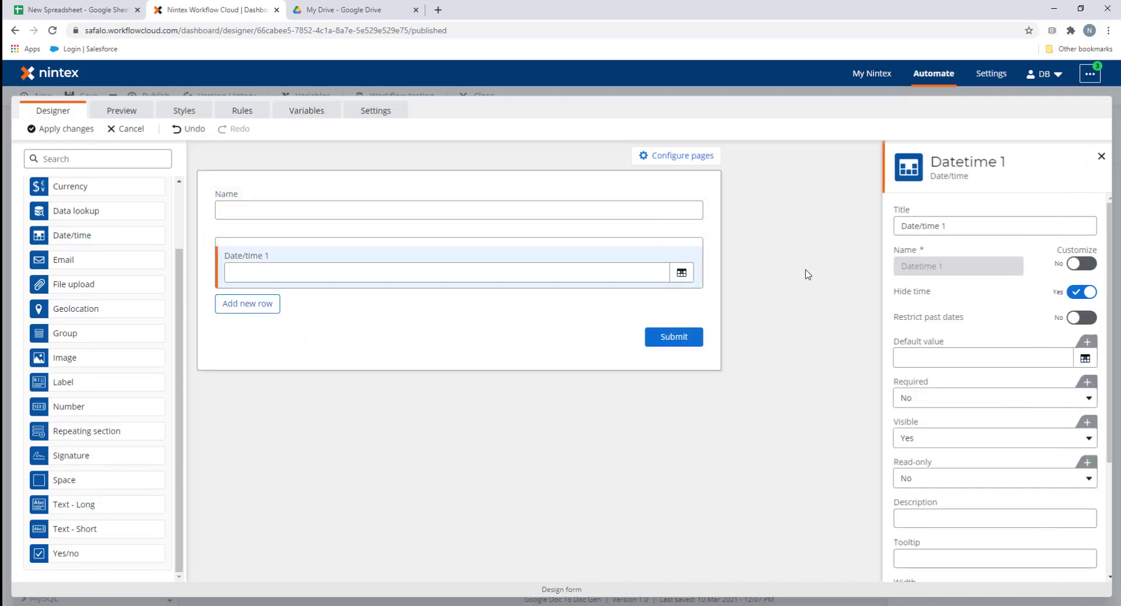
pyautogui.write('Date of Incident')
pyautogui.moveTo(73, 504); pyautogui.dragTo(373, 298)
pyautogui.write('Summary')
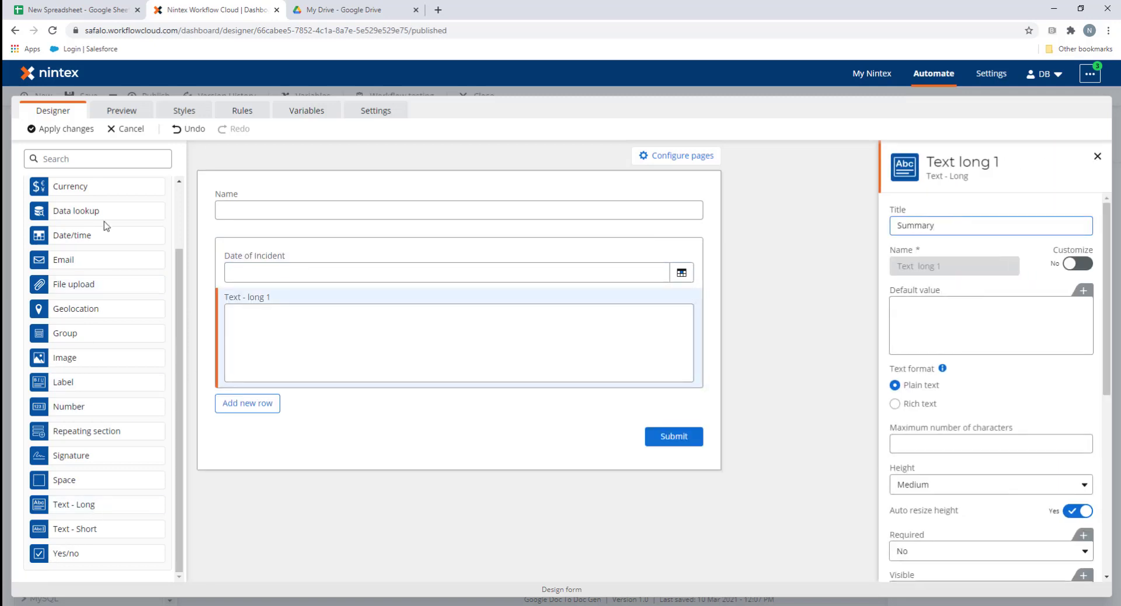
# Add a Severity drop-down with High, Medium, Low, and duplicate it beside it as Impact
pyautogui.scroll(2, 103, 222)
pyautogui.moveTo(81, 241); pyautogui.dragTo(677, 280)
pyautogui.write('Severity')
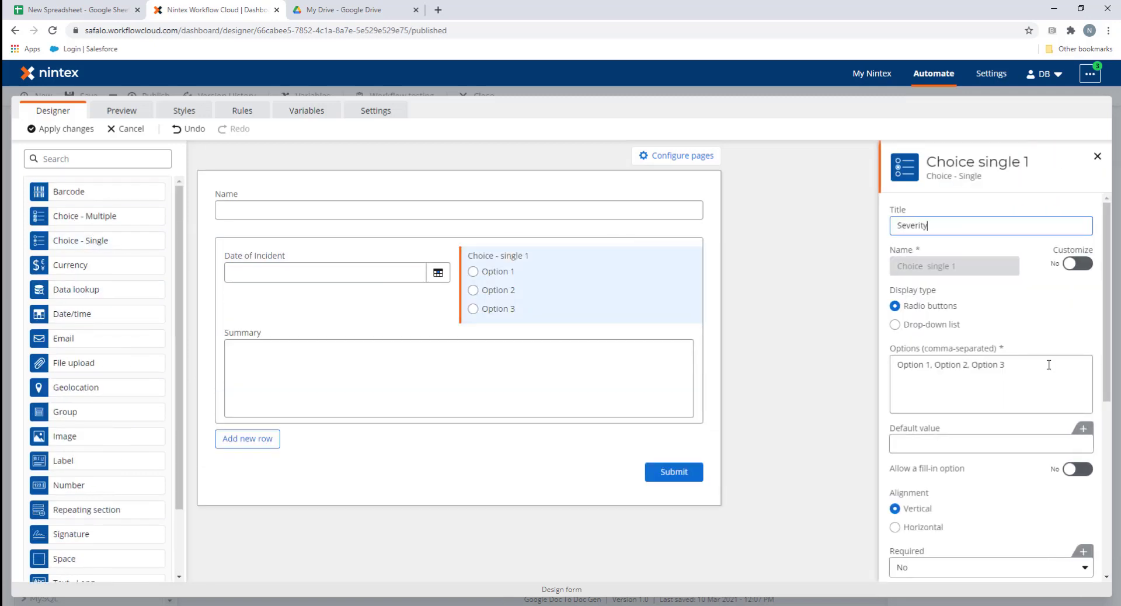
pyautogui.tripleClick(1048, 365)
pyautogui.write('High, Med')
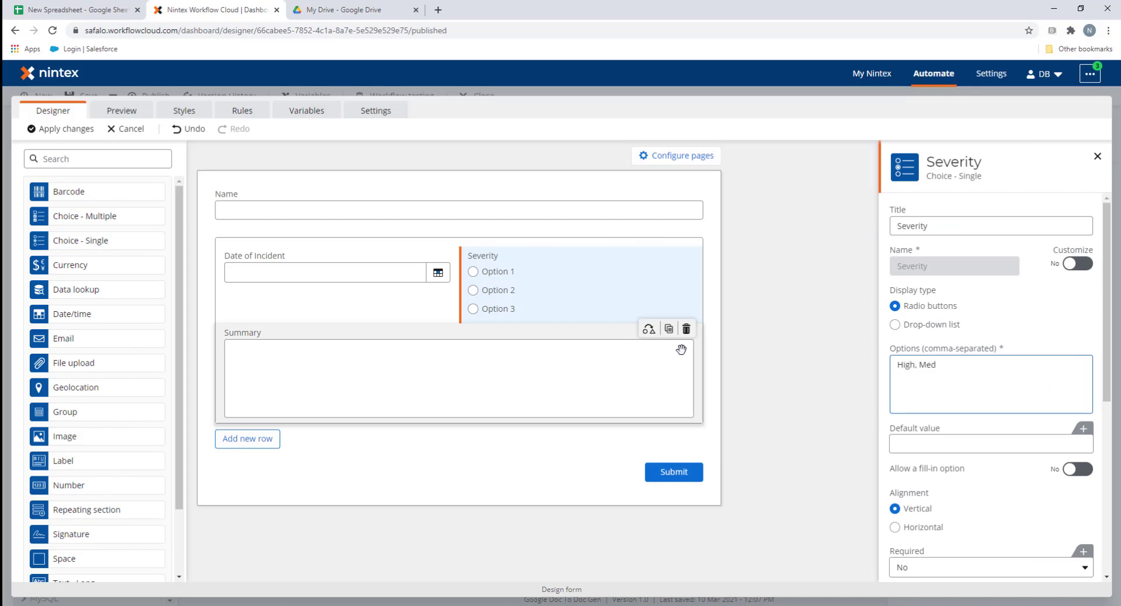
pyautogui.write('ium, Low')
pyautogui.moveTo(1000, 362); pyautogui.dragTo(827, 359)
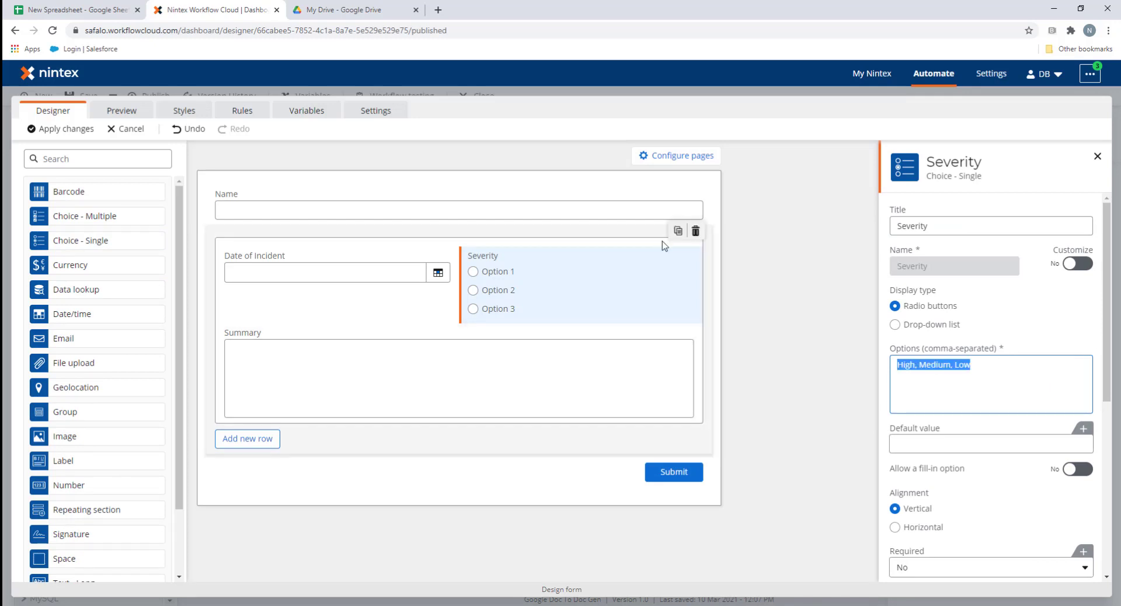
pyautogui.click(922, 325)
pyautogui.click(669, 253)
pyautogui.moveTo(464, 297); pyautogui.dragTo(677, 277)
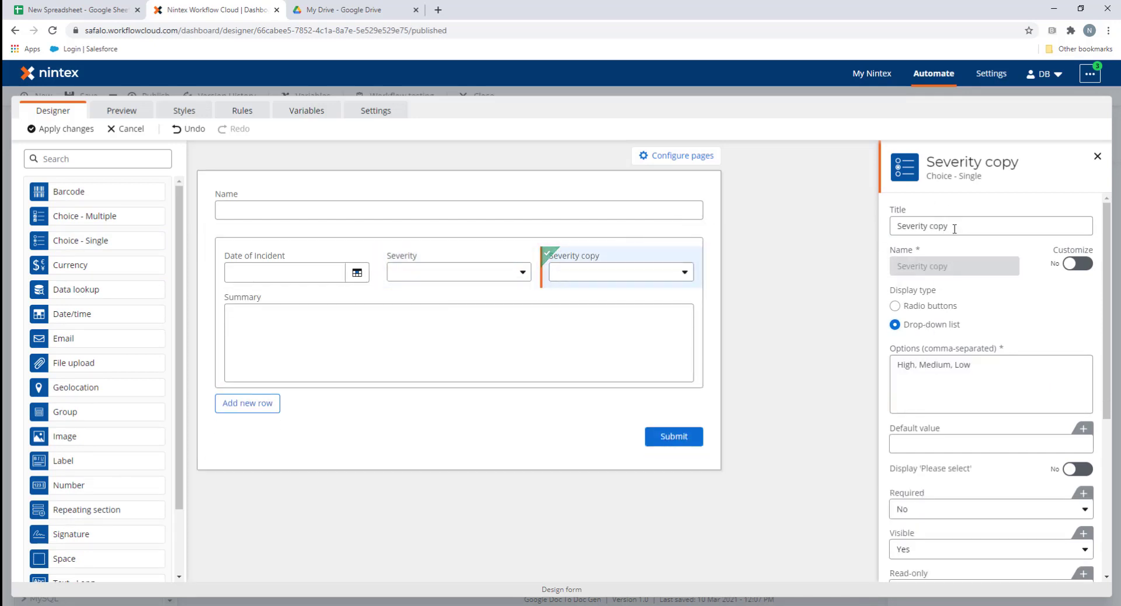
pyautogui.write('Impact')
pyautogui.click(729, 304)
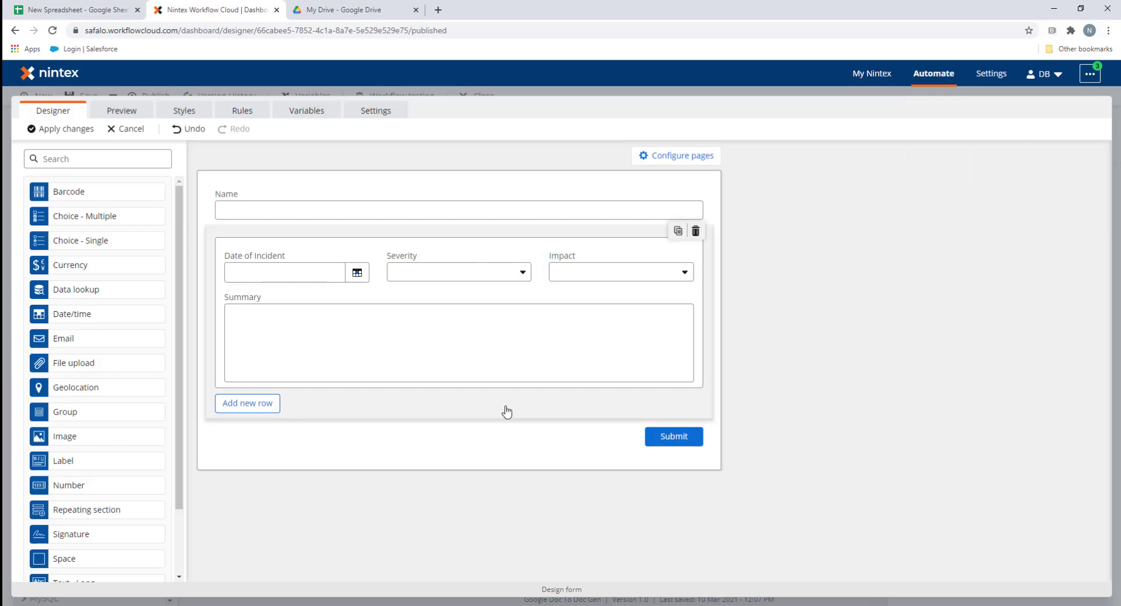
# Apply the form changes and inspect the start event's form variables
pyautogui.click(50, 133)
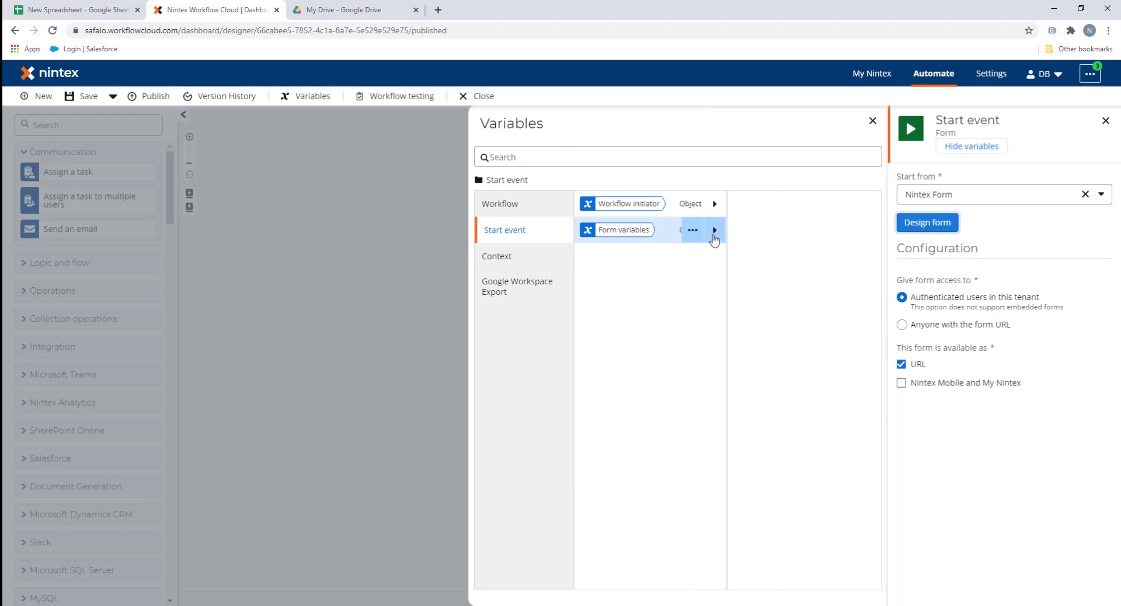
pyautogui.click(714, 231)
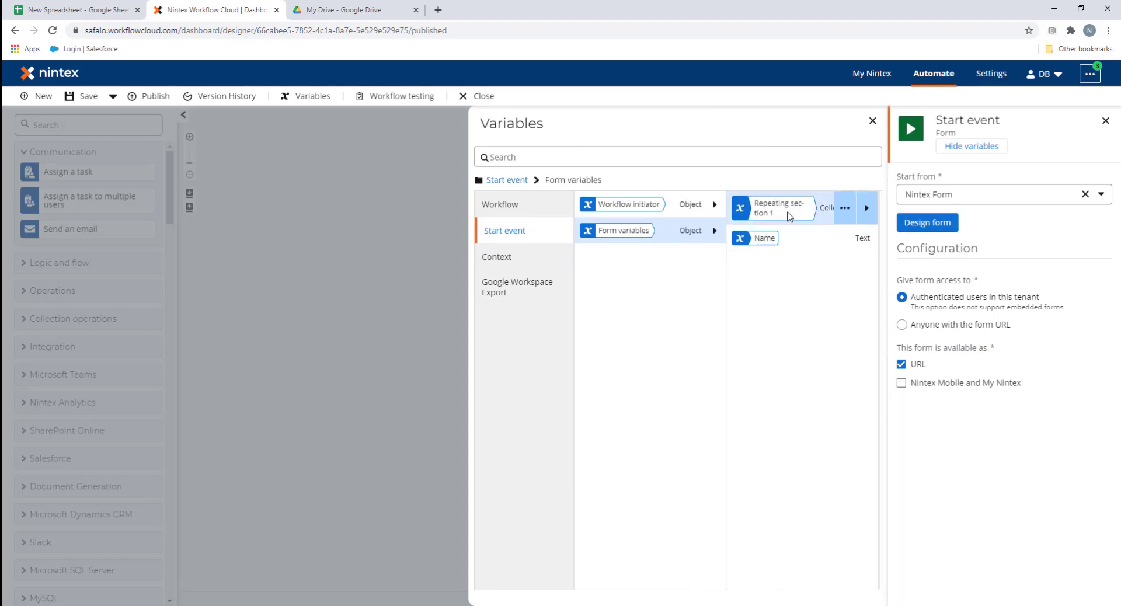
pyautogui.click(315, 218)
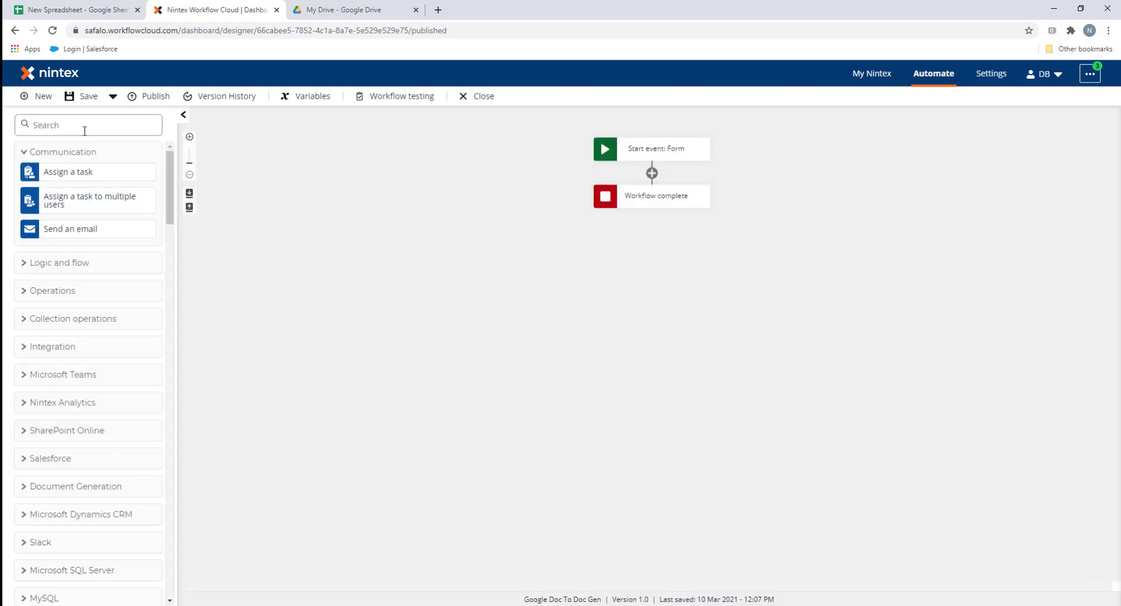
# Insert a Loop for each after the form start, iterating over Repeating section 1
pyautogui.click(85, 130)
pyautogui.write('For')
pyautogui.moveTo(80, 225); pyautogui.dragTo(654, 175)
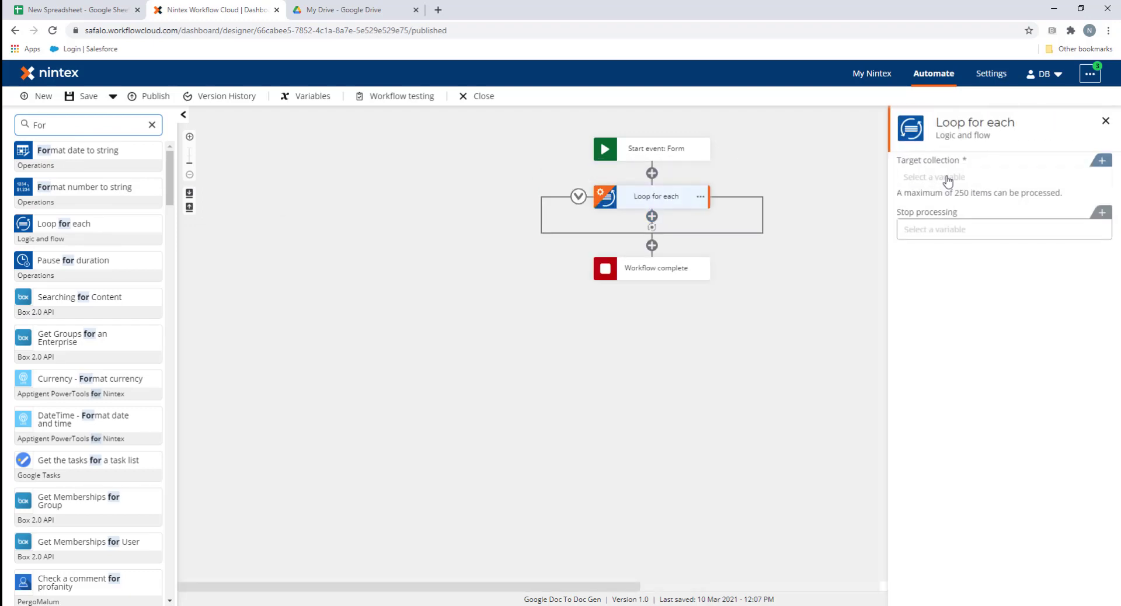
pyautogui.click(1089, 160)
pyautogui.moveTo(694, 240)
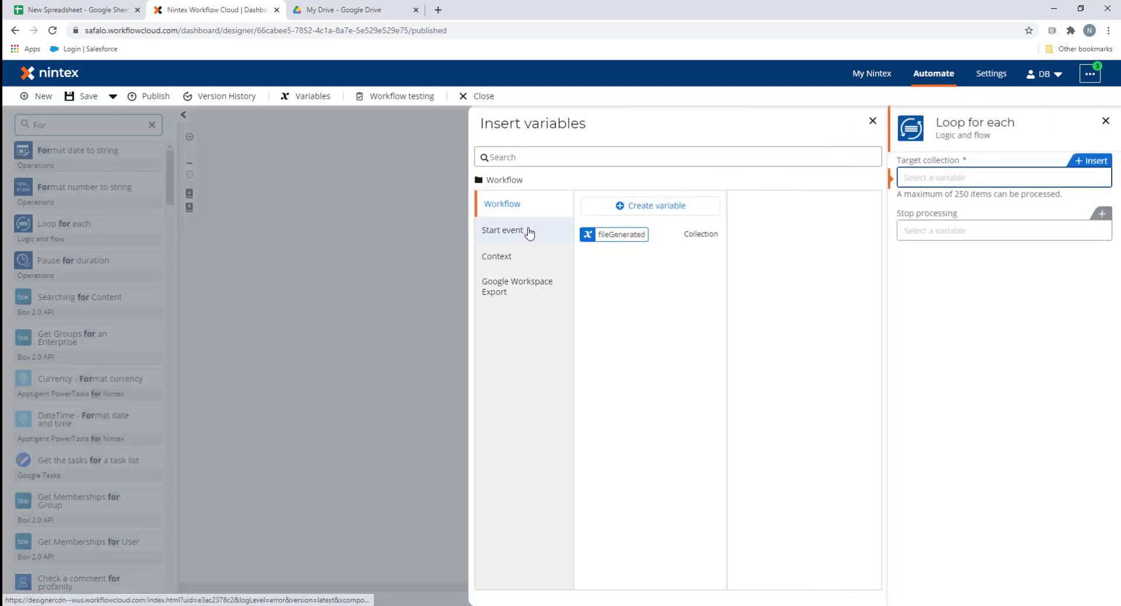
pyautogui.click(525, 231)
pyautogui.click(719, 236)
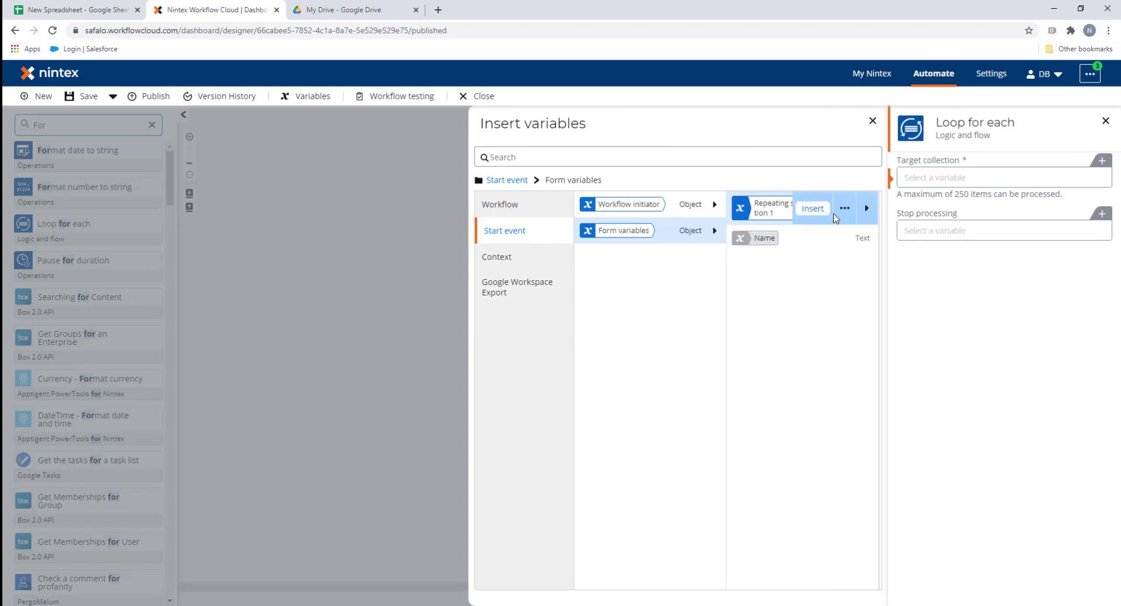
pyautogui.click(817, 210)
pyautogui.click(386, 226)
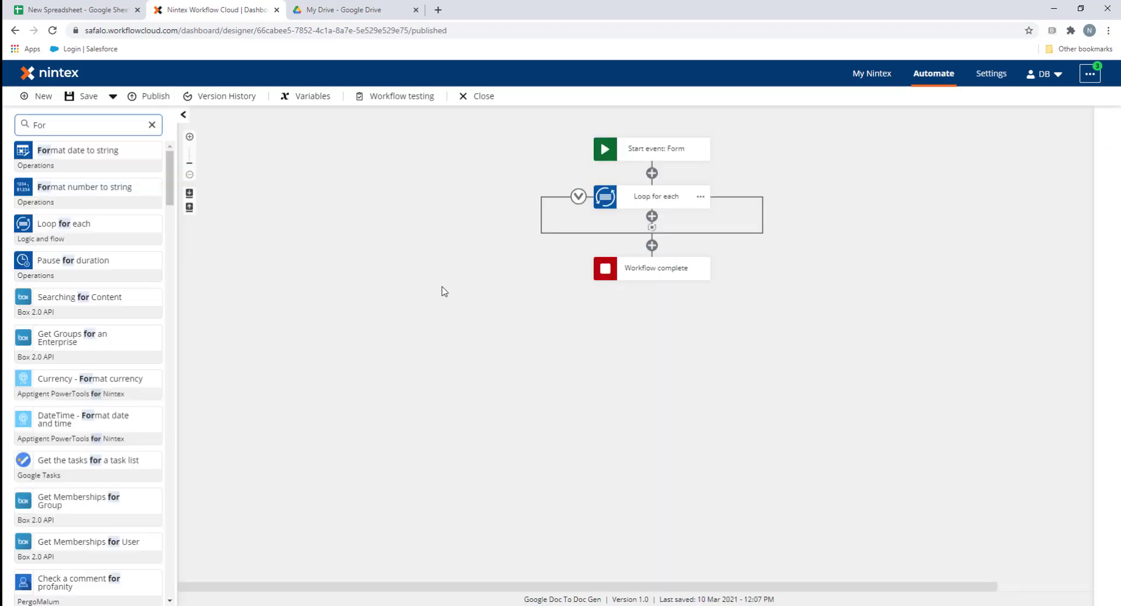
# Place Append cell data in the loop, targeting New Spreadsheet's Sheet1 via SheetsNintexAM, checking the sheet's headers
pyautogui.doubleClick(79, 132)
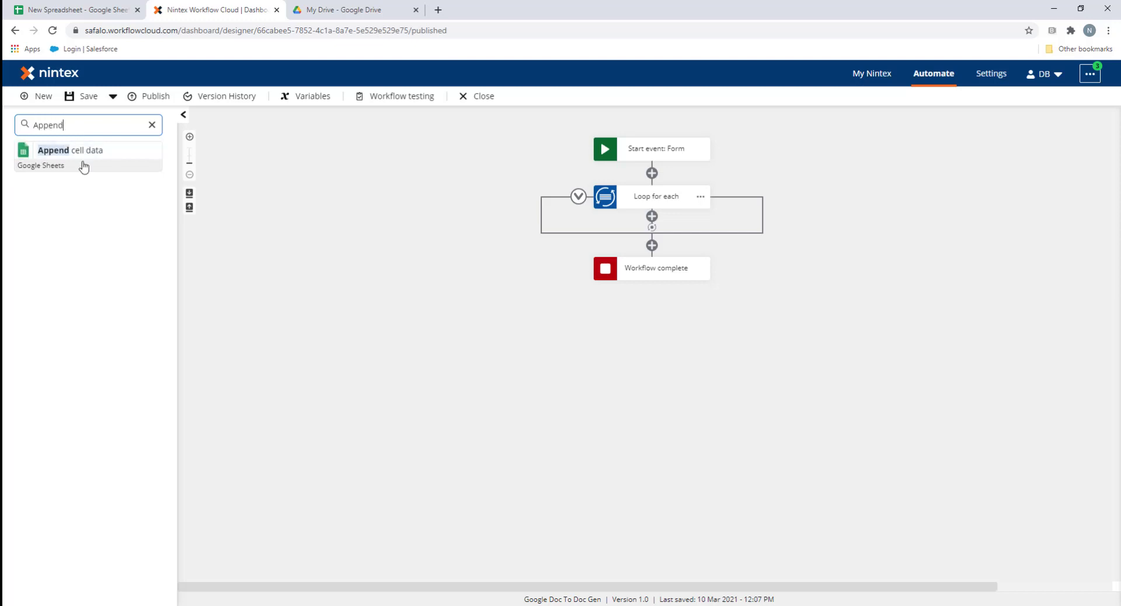
pyautogui.moveTo(83, 150); pyautogui.dragTo(655, 243)
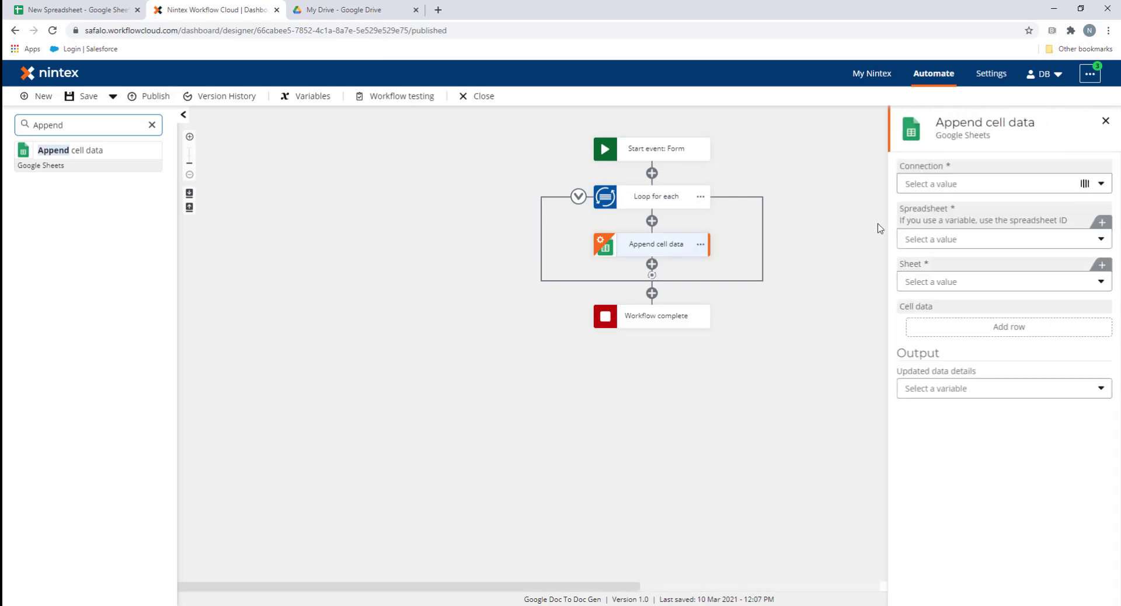
pyautogui.click(991, 193)
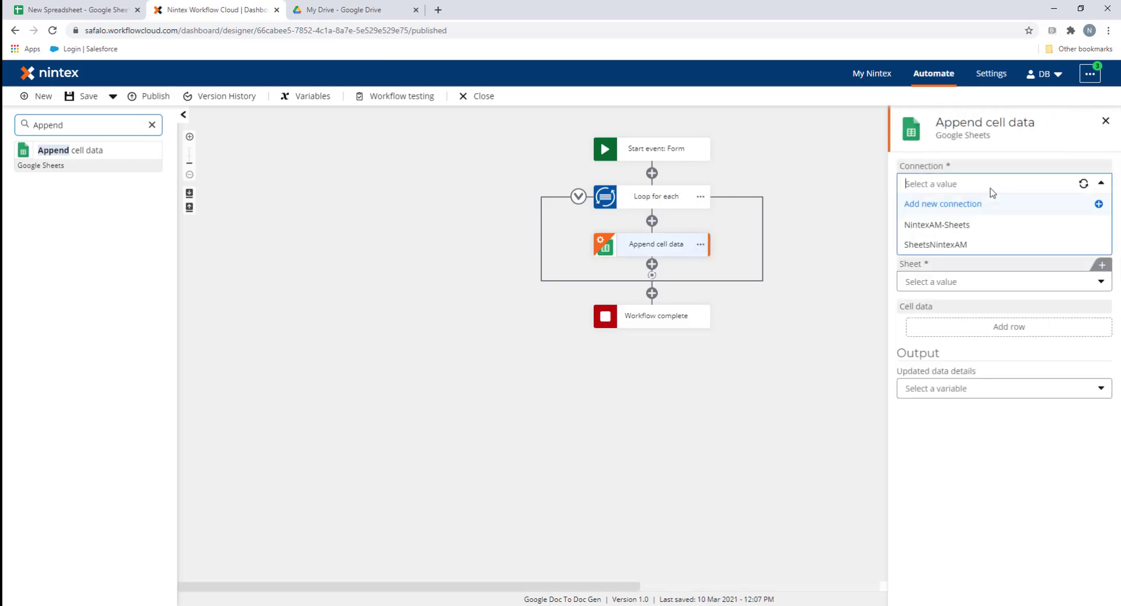
pyautogui.click(957, 245)
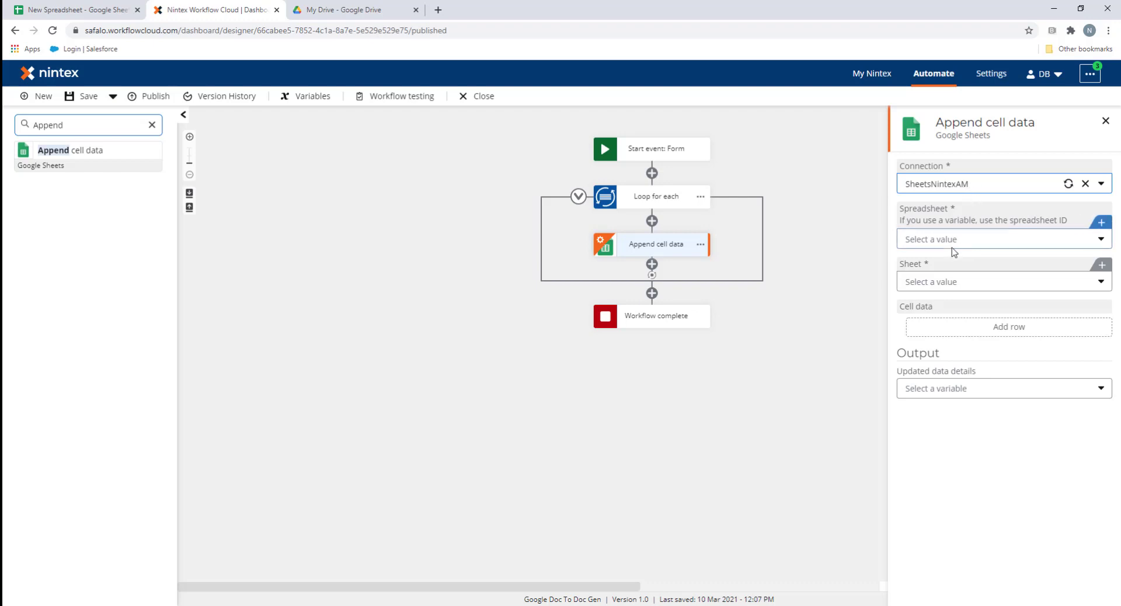
pyautogui.click(957, 242)
pyautogui.click(943, 261)
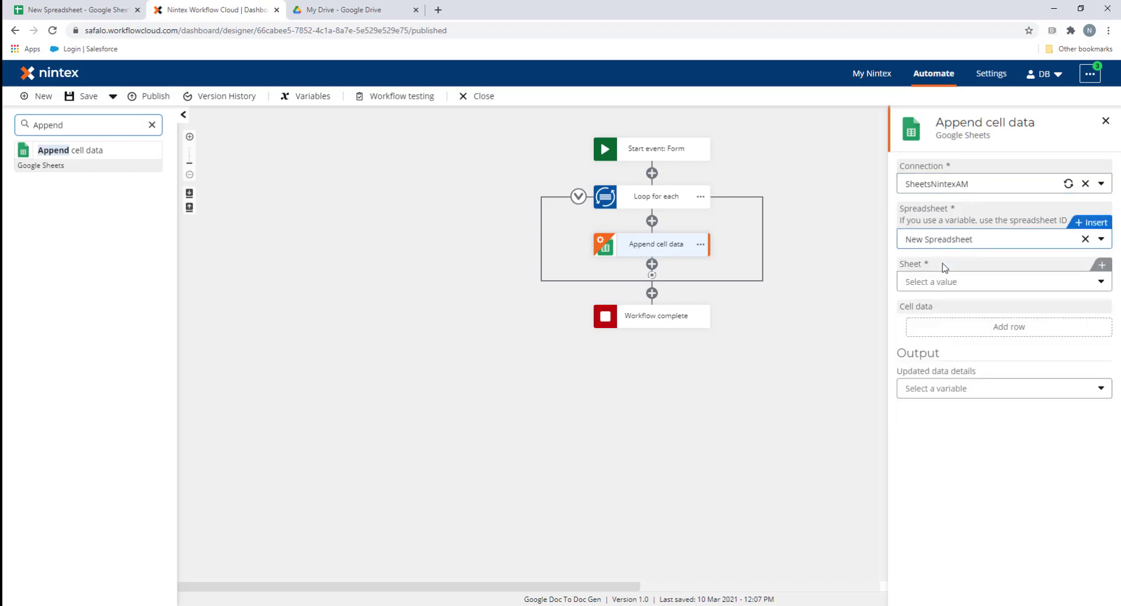
pyautogui.click(944, 285)
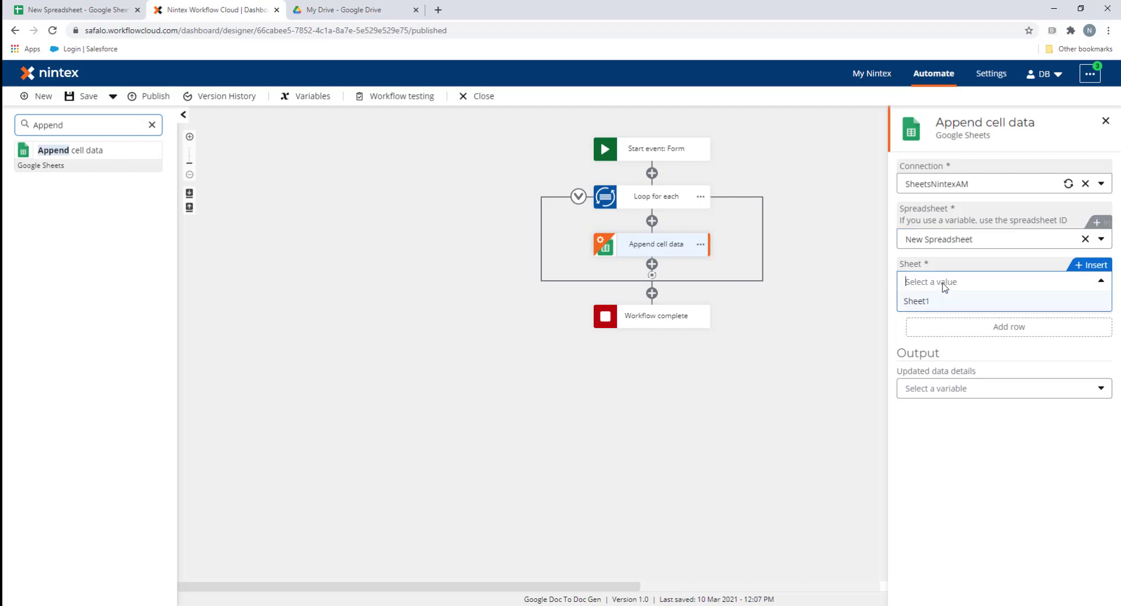
pyautogui.click(941, 307)
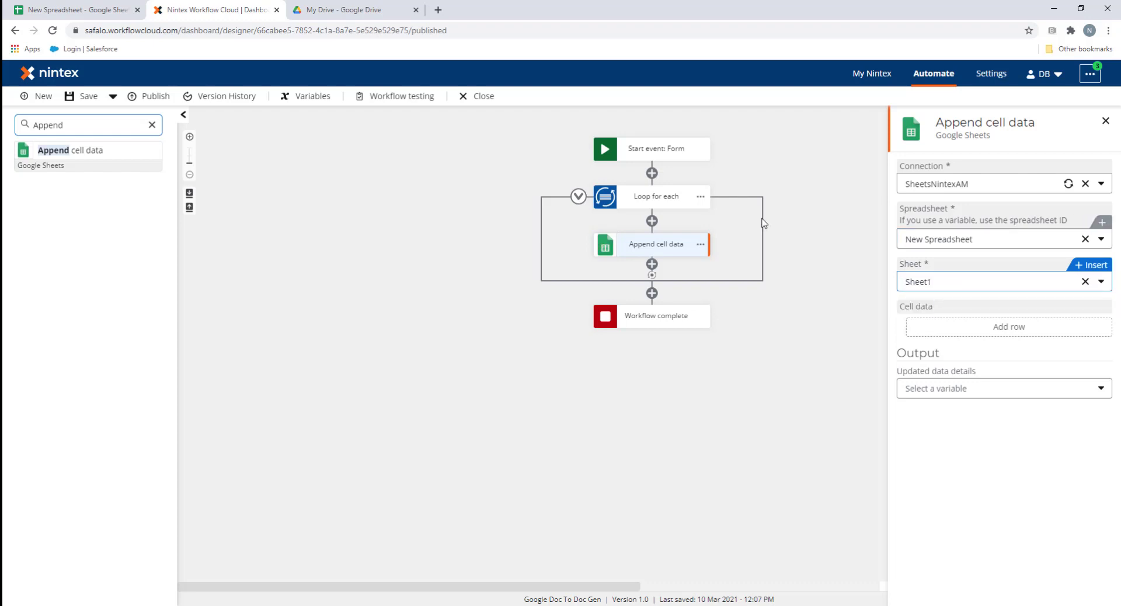
pyautogui.click(35, 11)
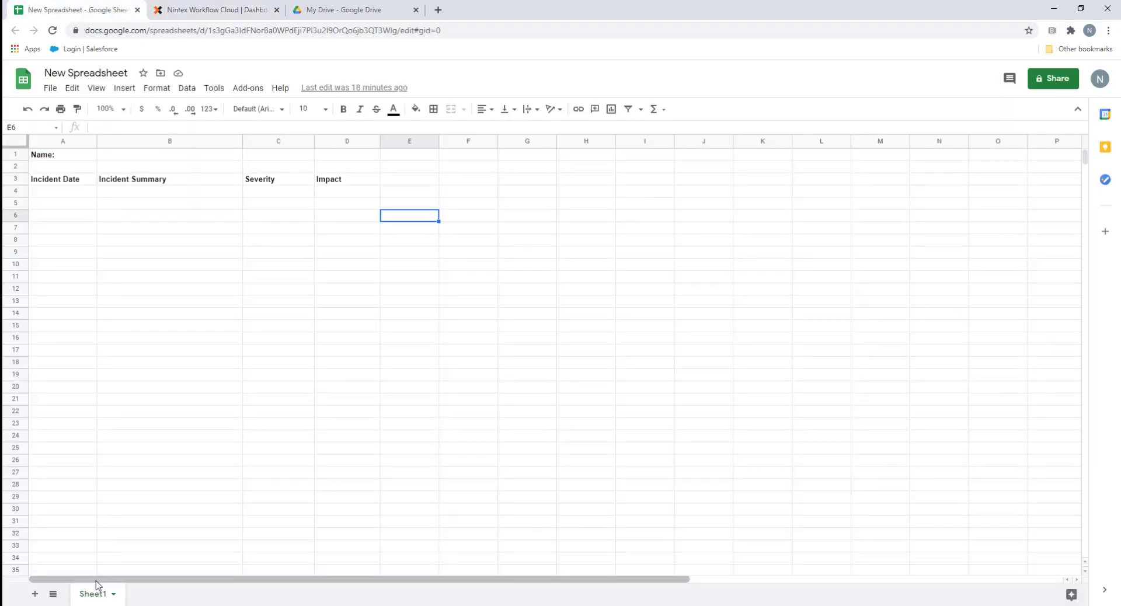
pyautogui.click(206, 12)
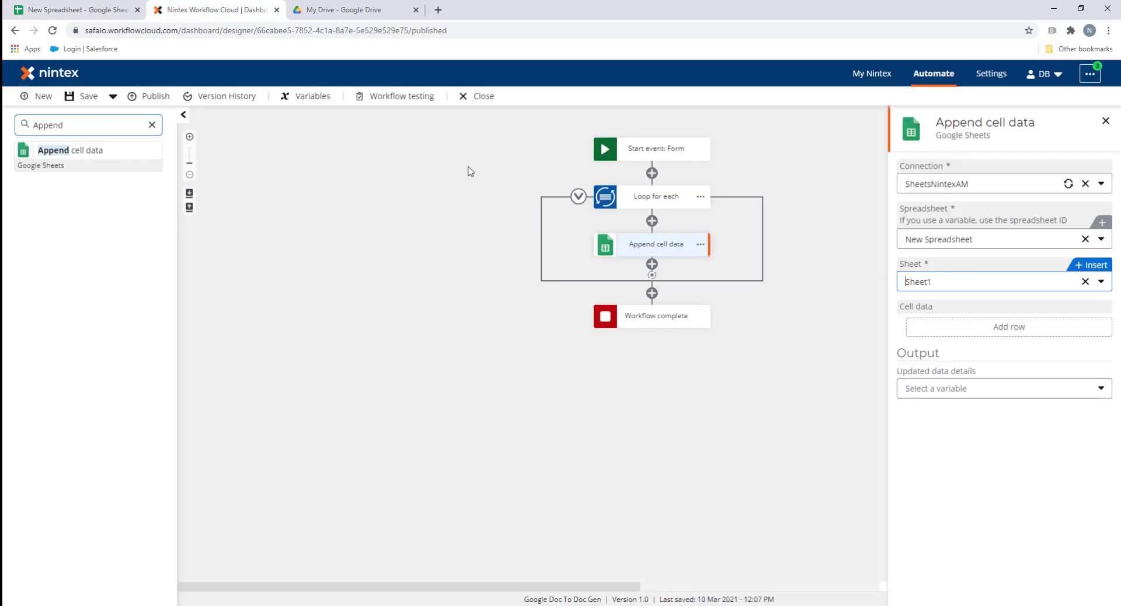
# Add a row whose first cell holds the loop's current-item Date of Incident
pyautogui.click(1005, 332)
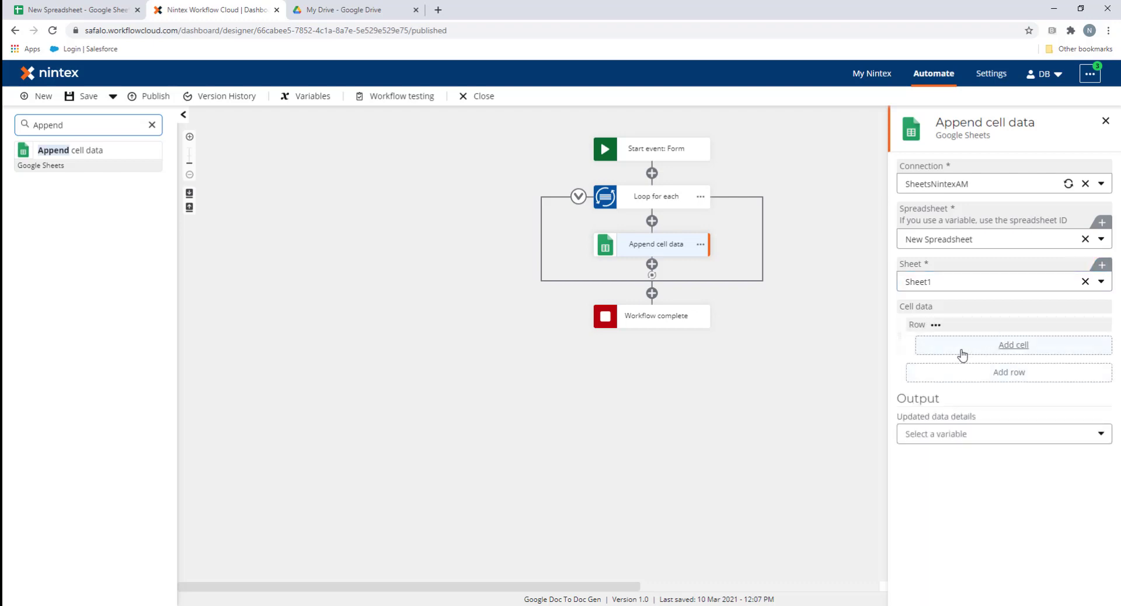
pyautogui.click(1011, 344)
pyautogui.click(988, 362)
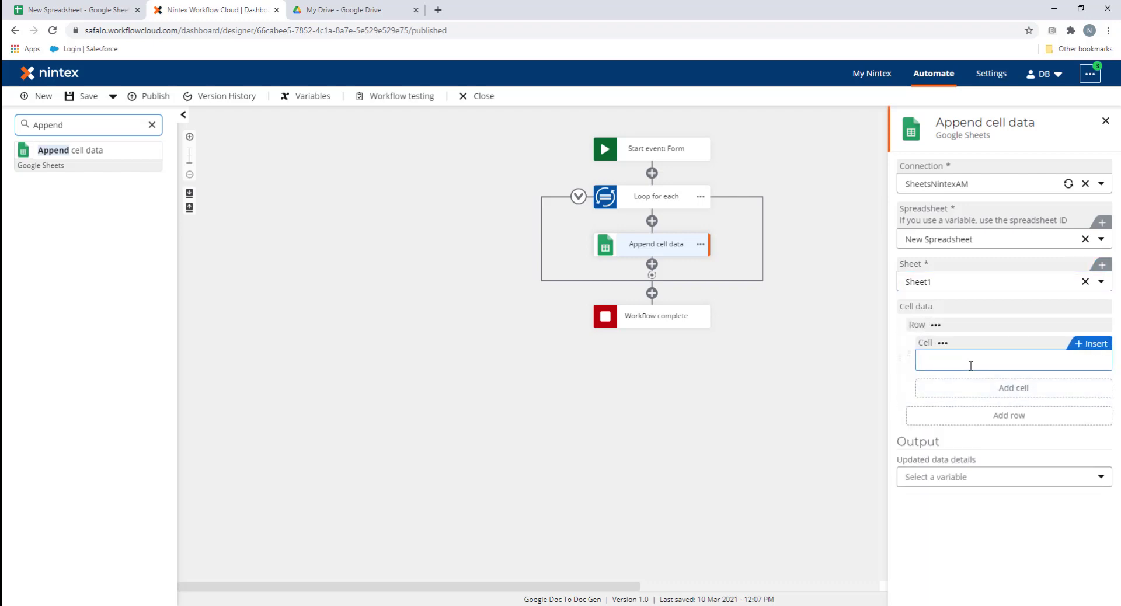
pyautogui.click(1078, 349)
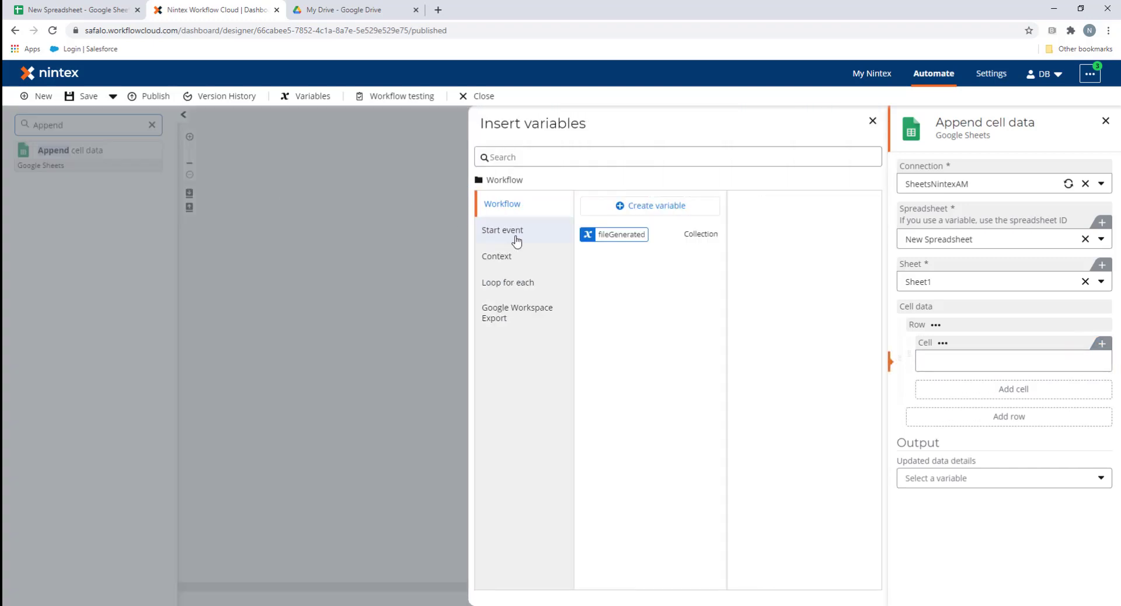
pyautogui.click(523, 283)
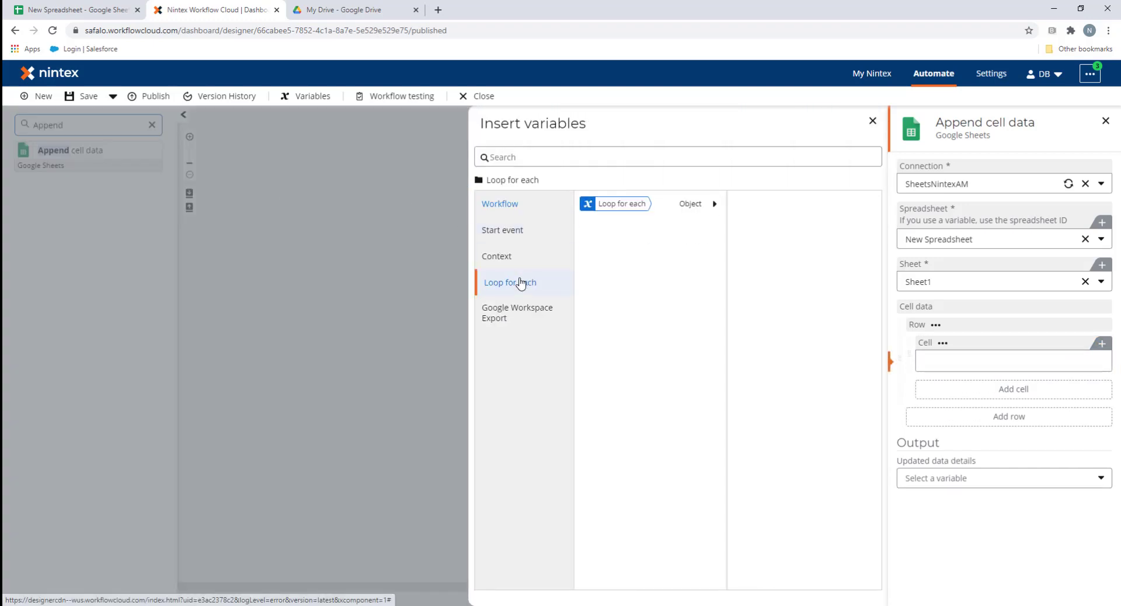
pyautogui.click(714, 205)
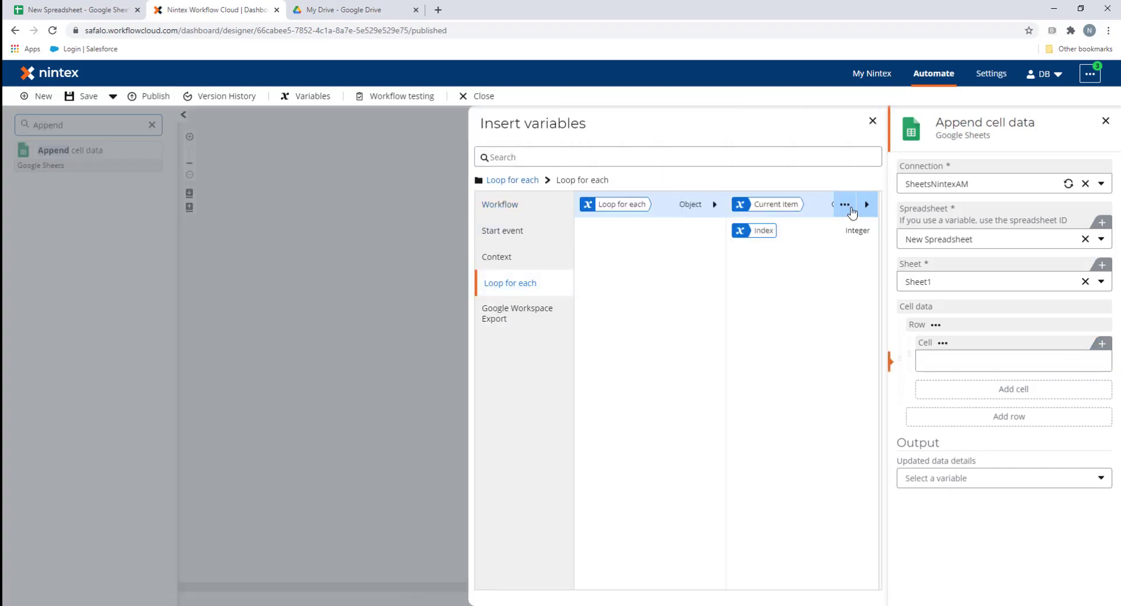
pyautogui.click(866, 203)
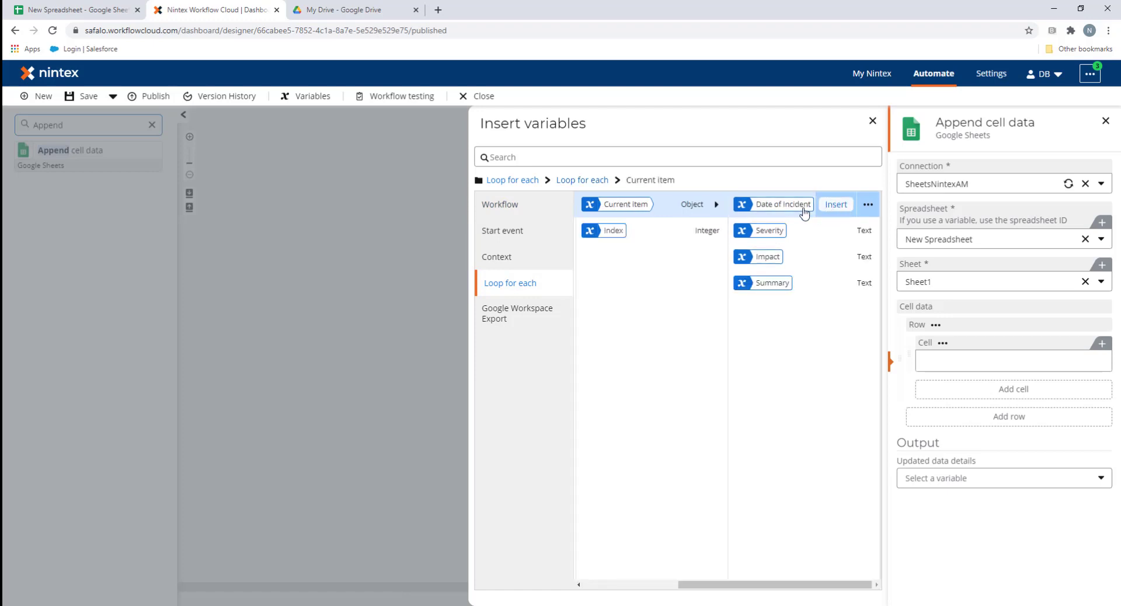
pyautogui.click(835, 205)
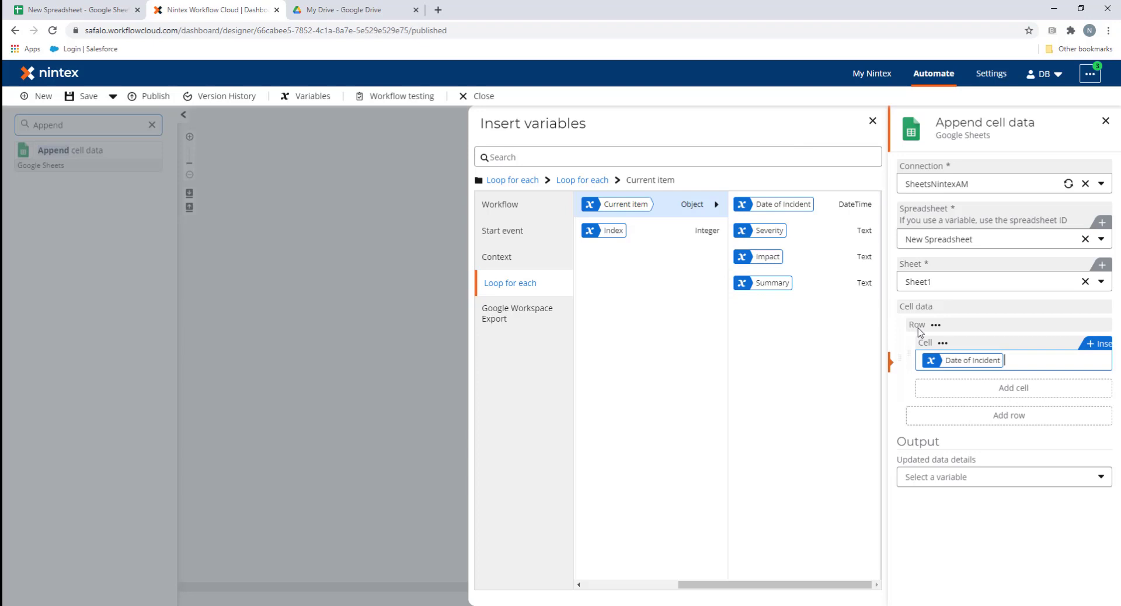
# Add three more cells mapped to the current item's Summary, Severity and Impact
pyautogui.click(1013, 388)
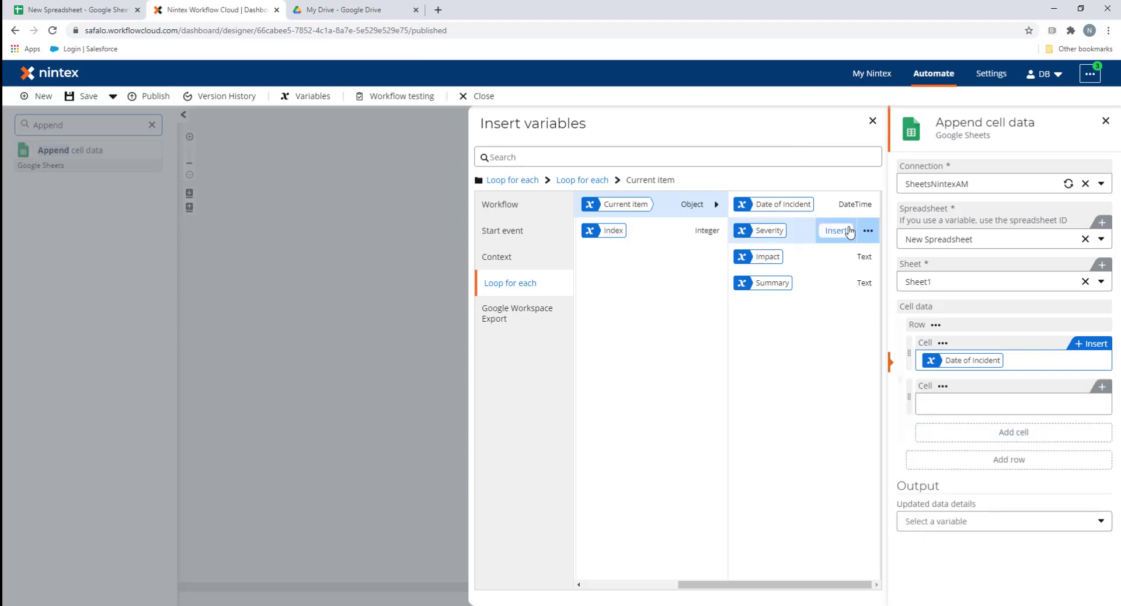
pyautogui.click(835, 283)
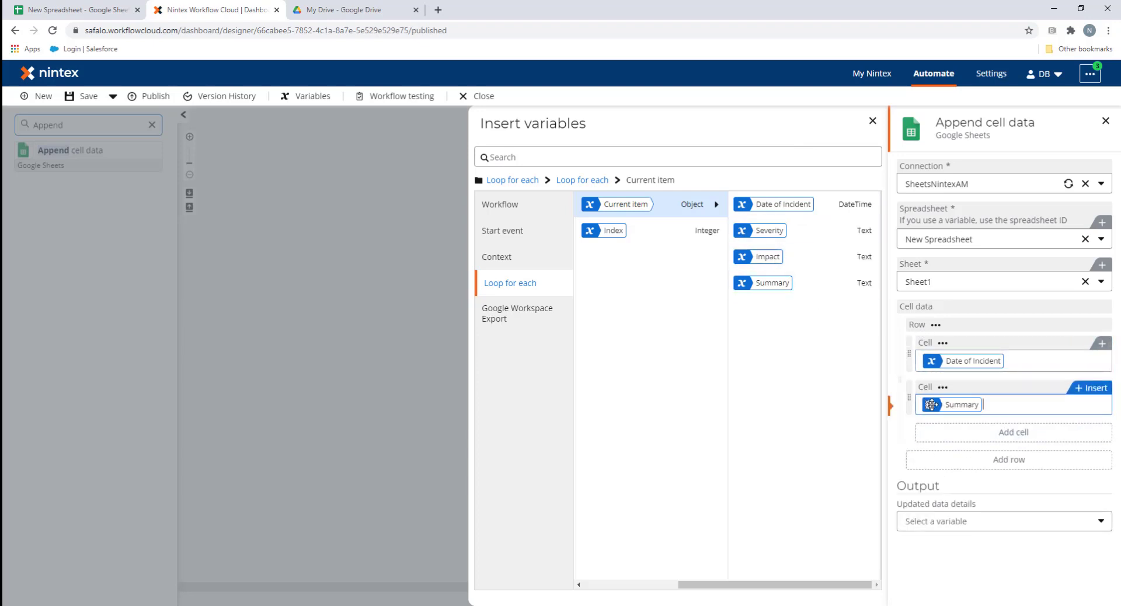
pyautogui.click(1009, 433)
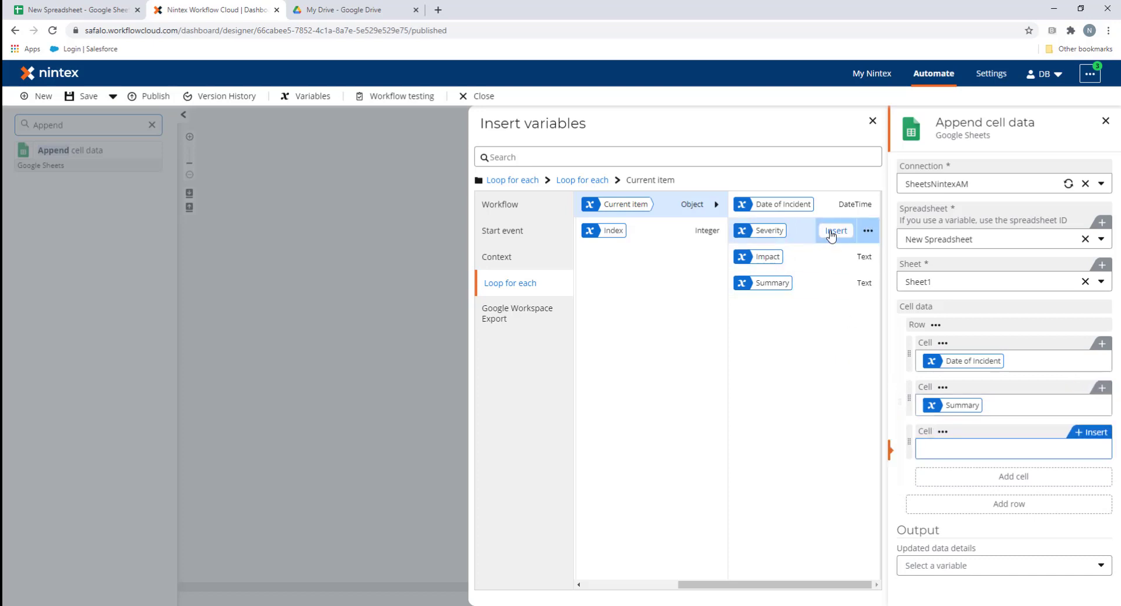
pyautogui.click(836, 230)
pyautogui.click(1000, 478)
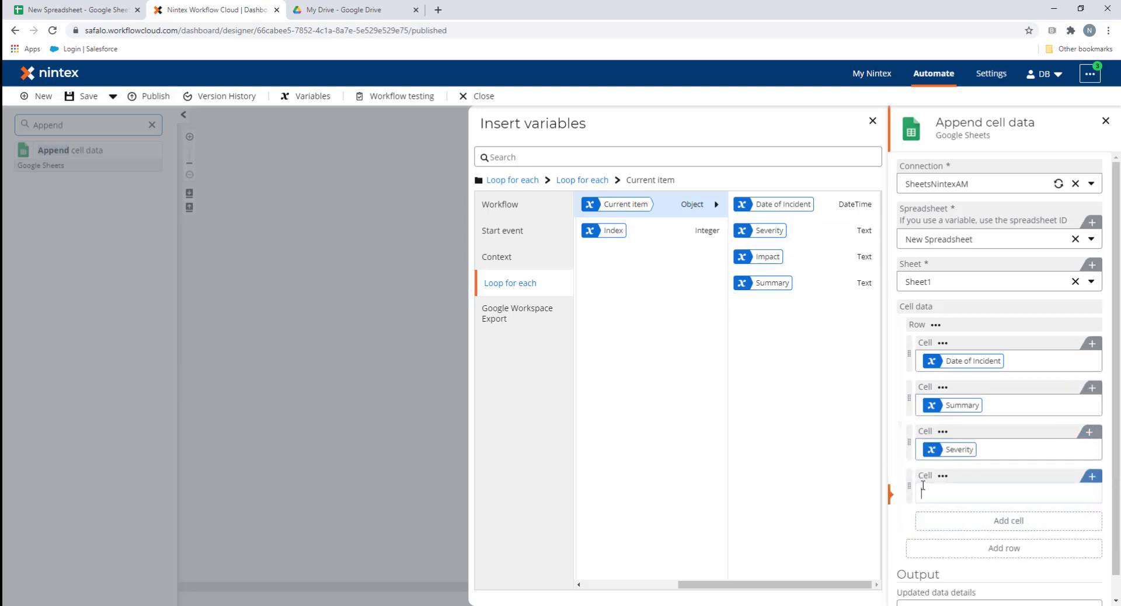
pyautogui.click(832, 257)
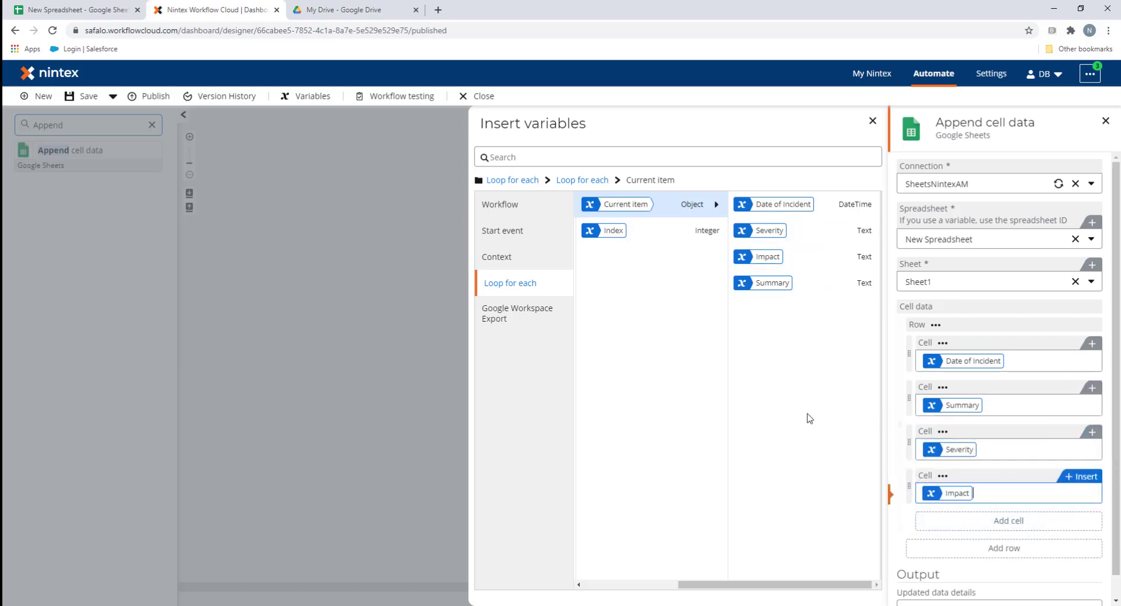
pyautogui.click(955, 574)
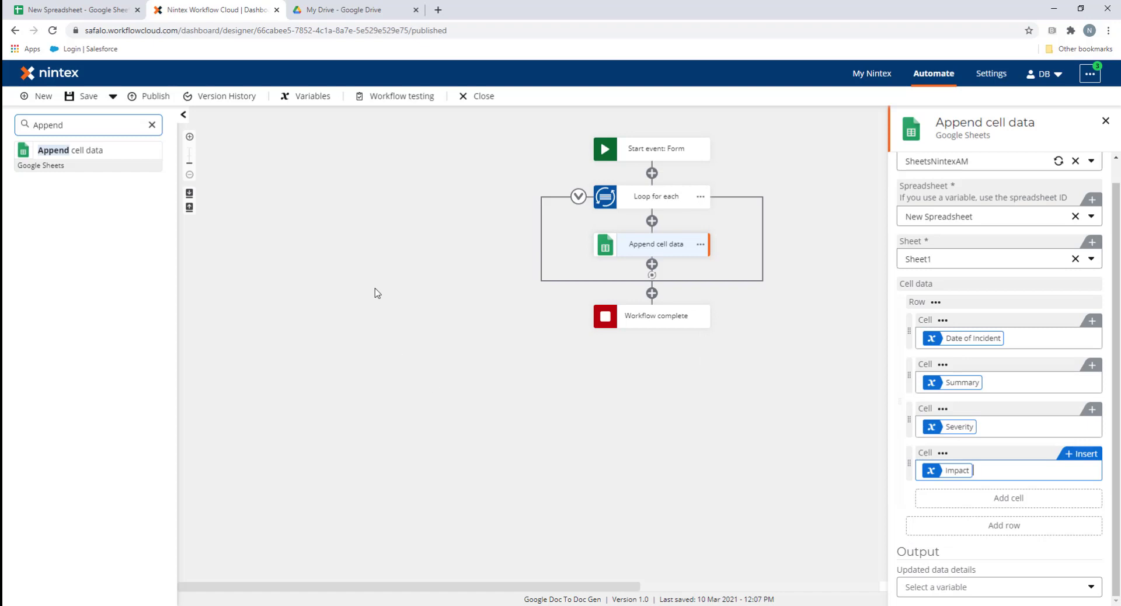
# Add an Export File action after the loop using the NintexAMGoogleExport connection
pyautogui.doubleClick(88, 124)
pyautogui.press('BackSpace')
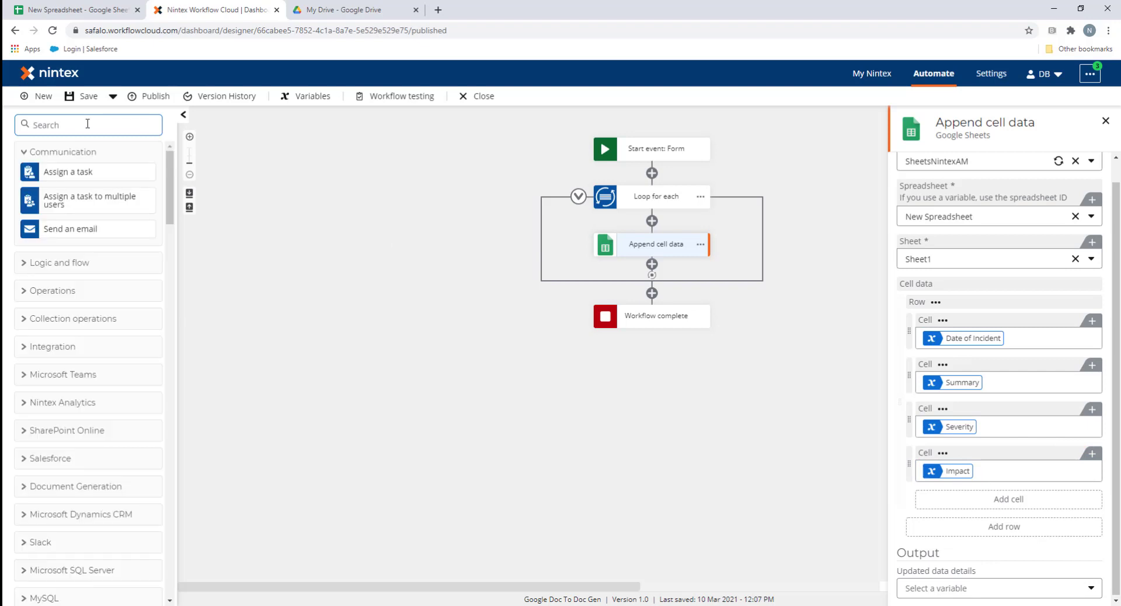
pyautogui.write('Export')
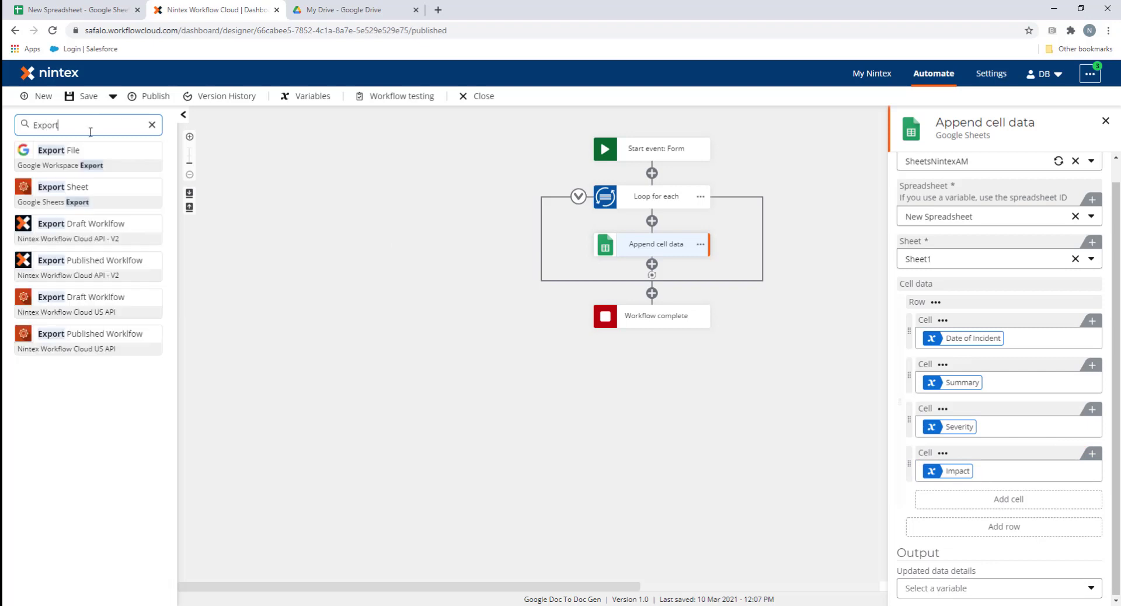
pyautogui.moveTo(79, 151); pyautogui.dragTo(645, 293)
pyautogui.click(658, 317)
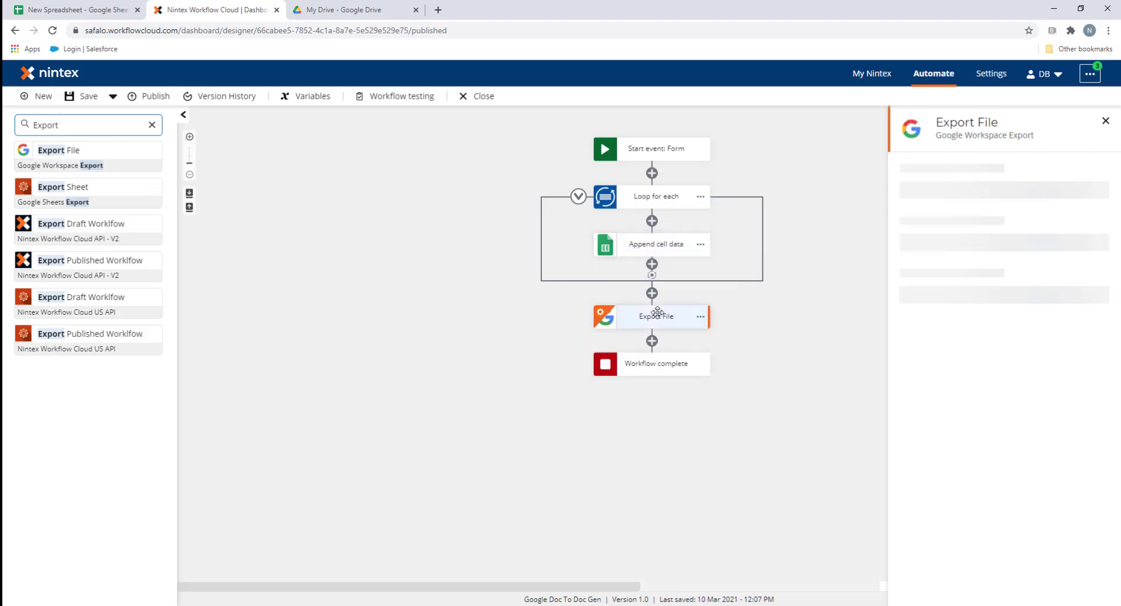
pyautogui.click(1004, 186)
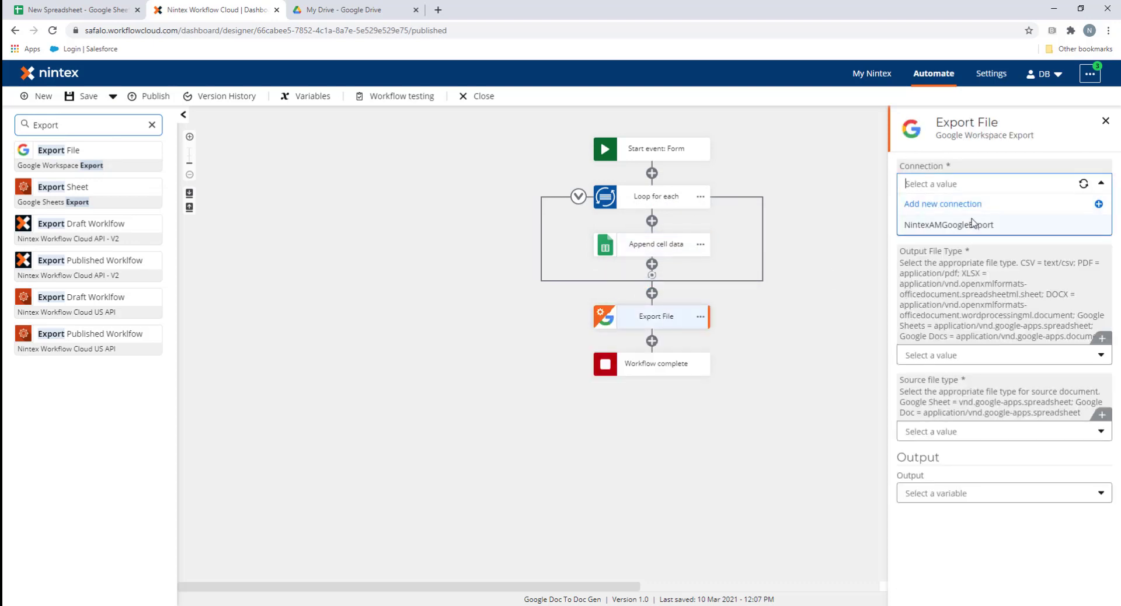
pyautogui.click(973, 225)
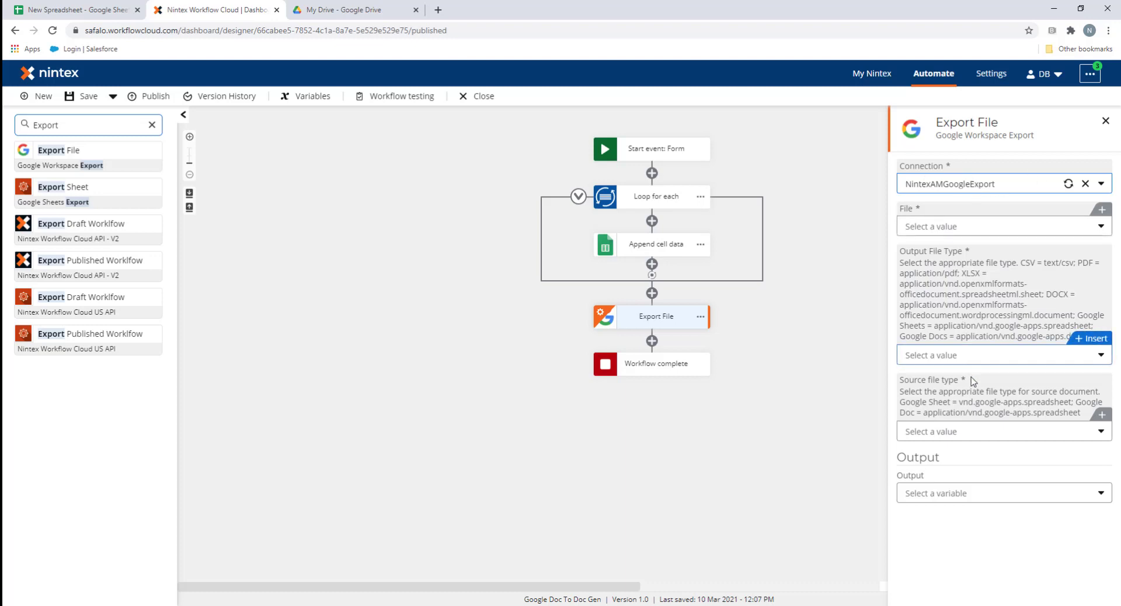
# Export the Google spreadsheet New Spreadsheet with XLSX as the output file type
pyautogui.click(957, 435)
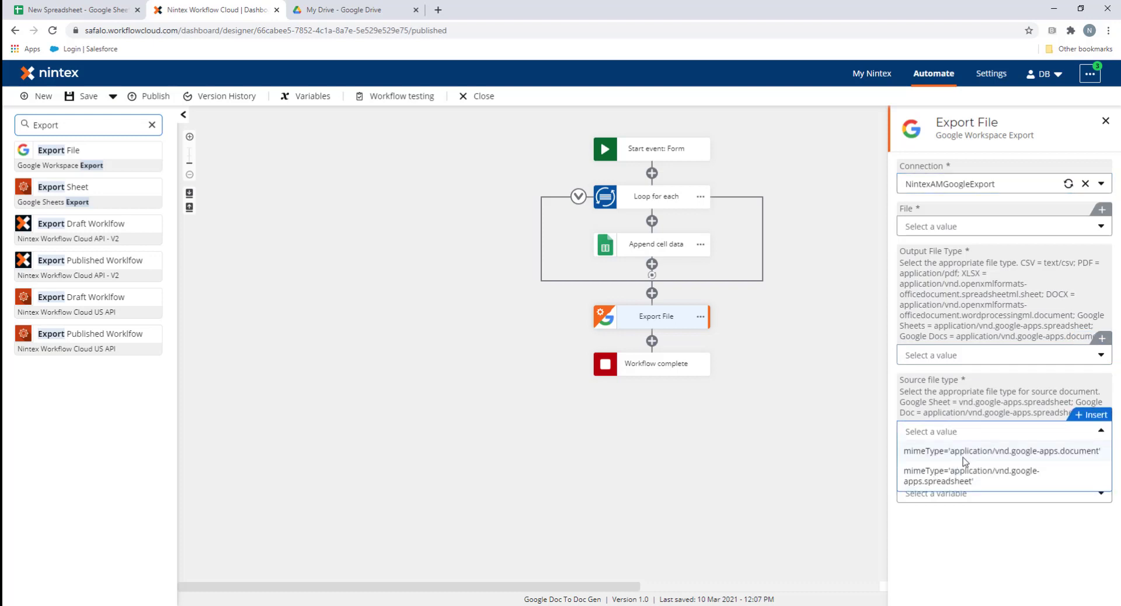
pyautogui.click(962, 453)
pyautogui.click(979, 357)
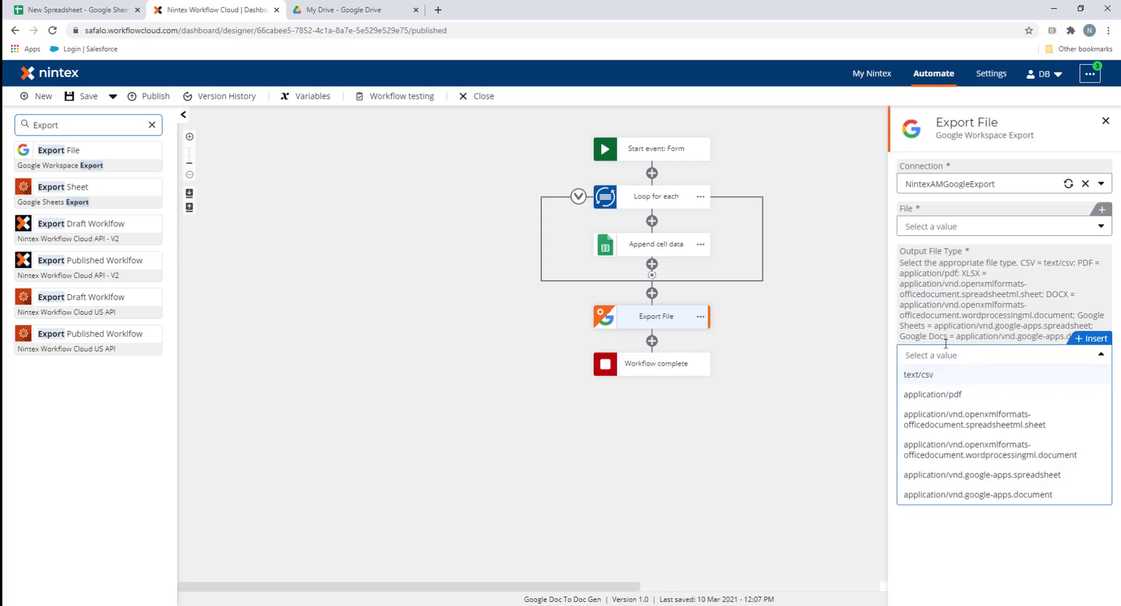
pyautogui.click(985, 426)
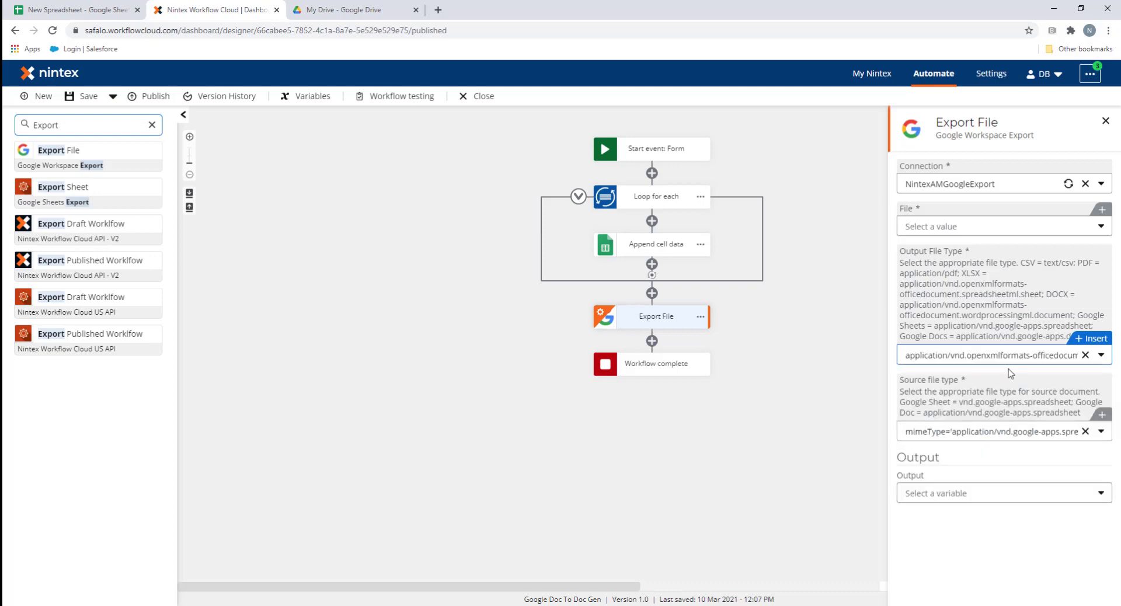
pyautogui.click(966, 228)
pyautogui.click(954, 250)
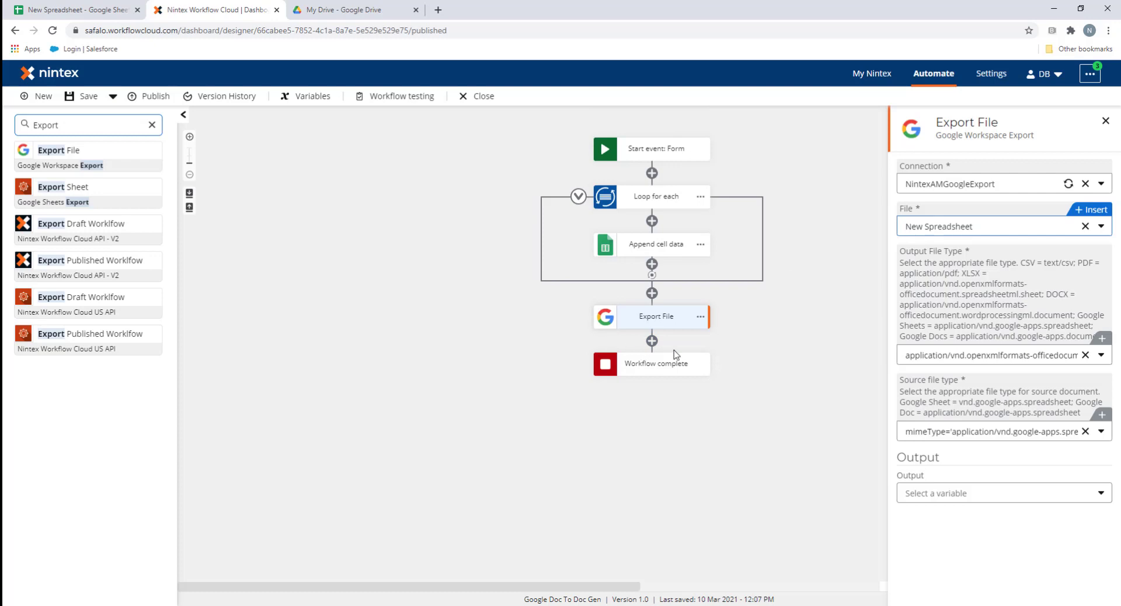
# Create a File variable named ExportedFile and set it as Export File's output
pyautogui.click(966, 497)
pyautogui.click(950, 517)
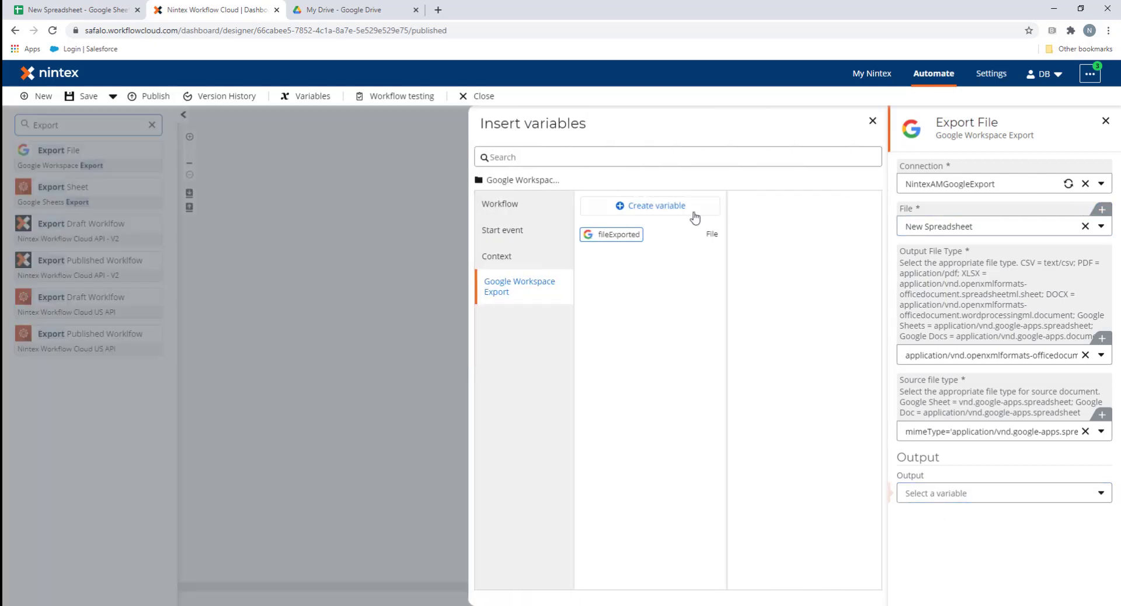
pyautogui.click(627, 205)
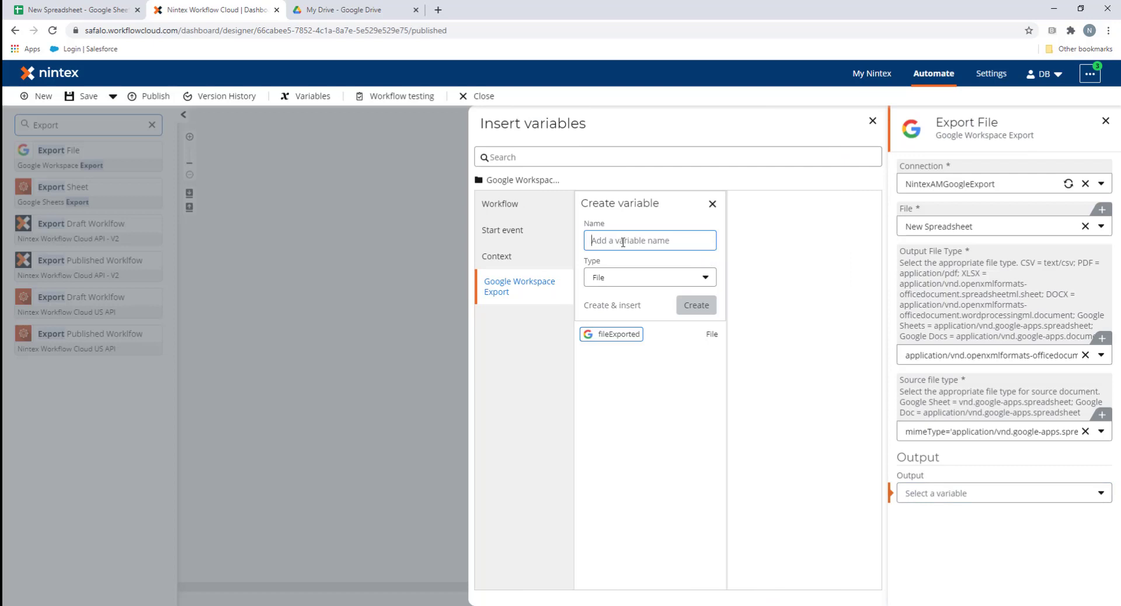
pyautogui.write('File')
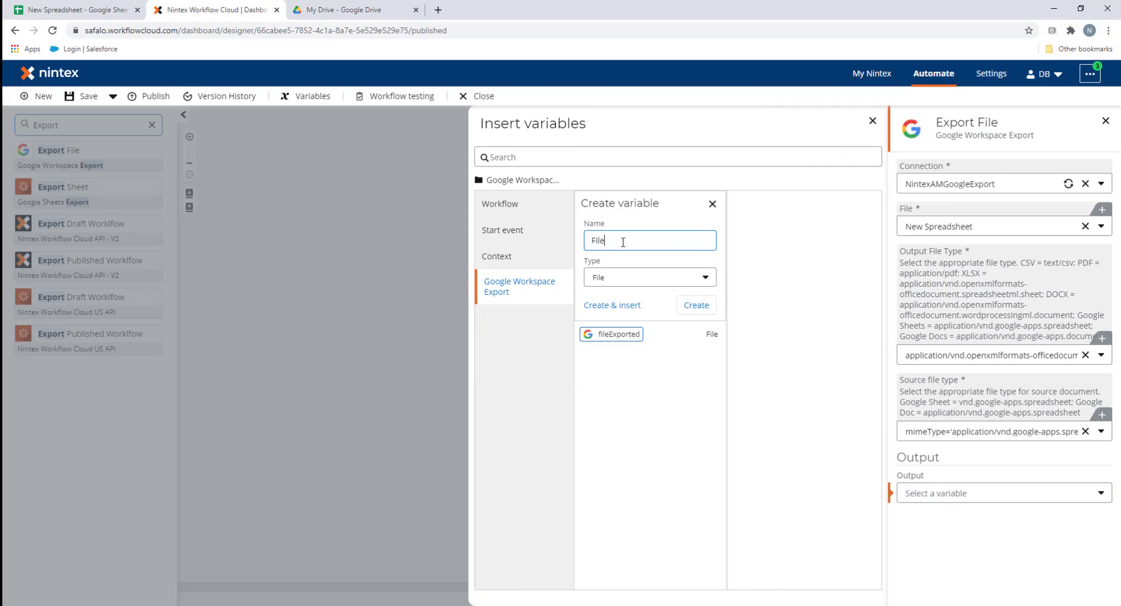
pyautogui.write('i')
pyautogui.press('BackSpace')
pyautogui.press('BackSpace')
pyautogui.write('F')
pyautogui.click(633, 304)
pyautogui.click(408, 281)
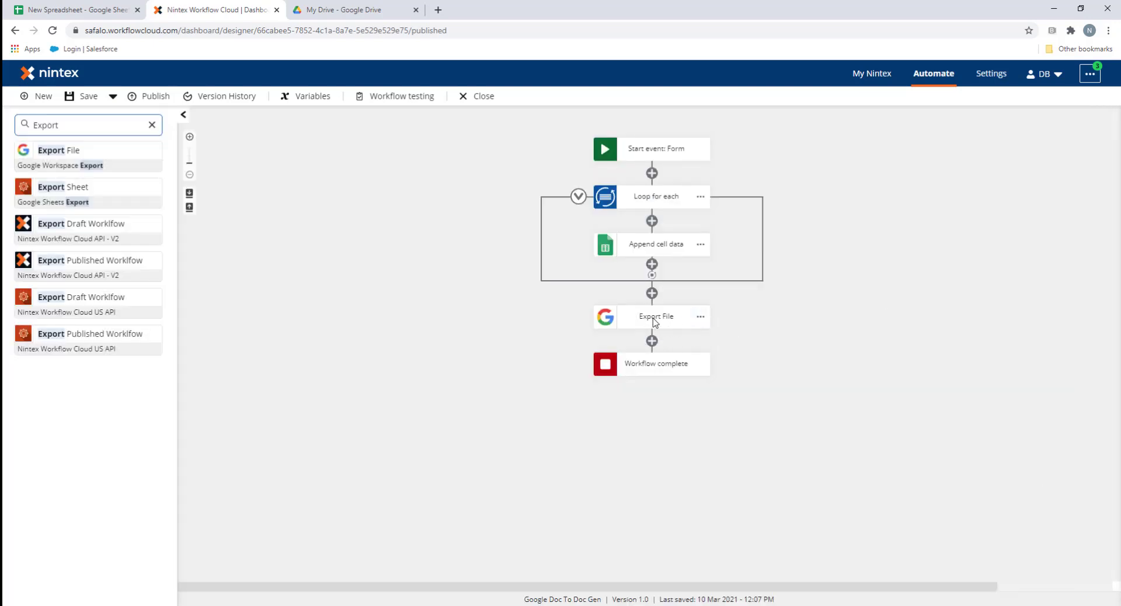
# Add a Generate document step below Export File
pyautogui.doubleClick(85, 125)
pyautogui.write('Document')
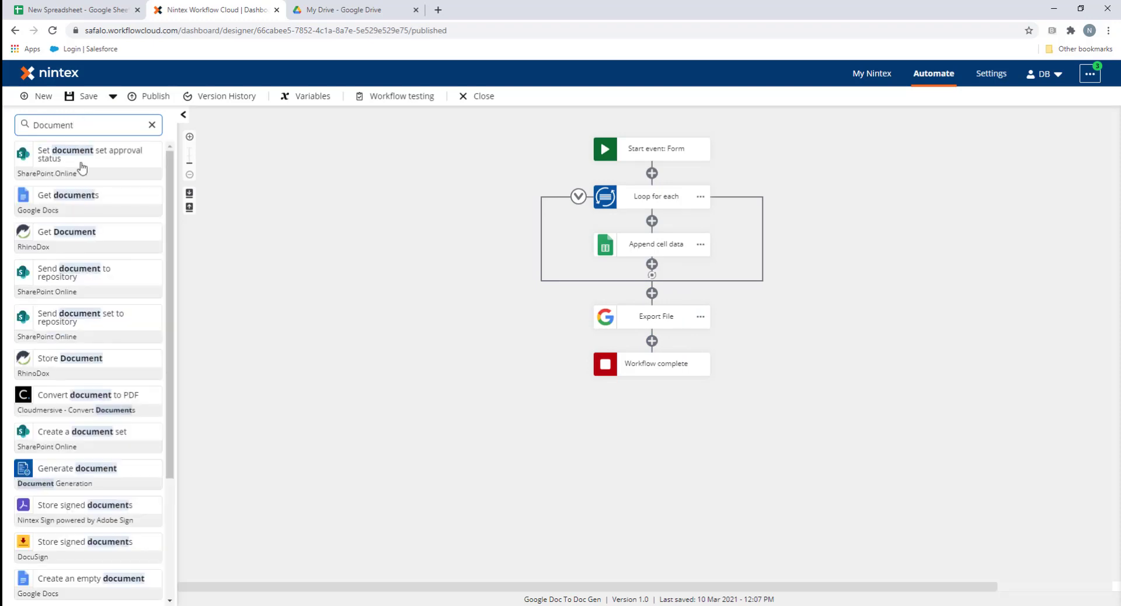
pyautogui.moveTo(68, 459); pyautogui.dragTo(649, 348)
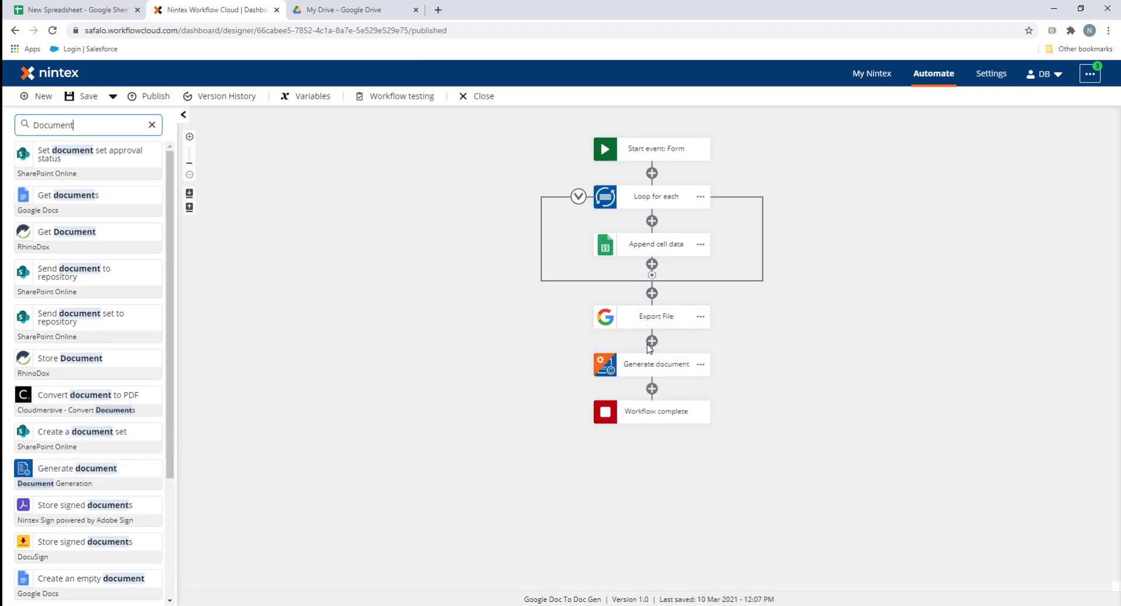
pyautogui.click(671, 367)
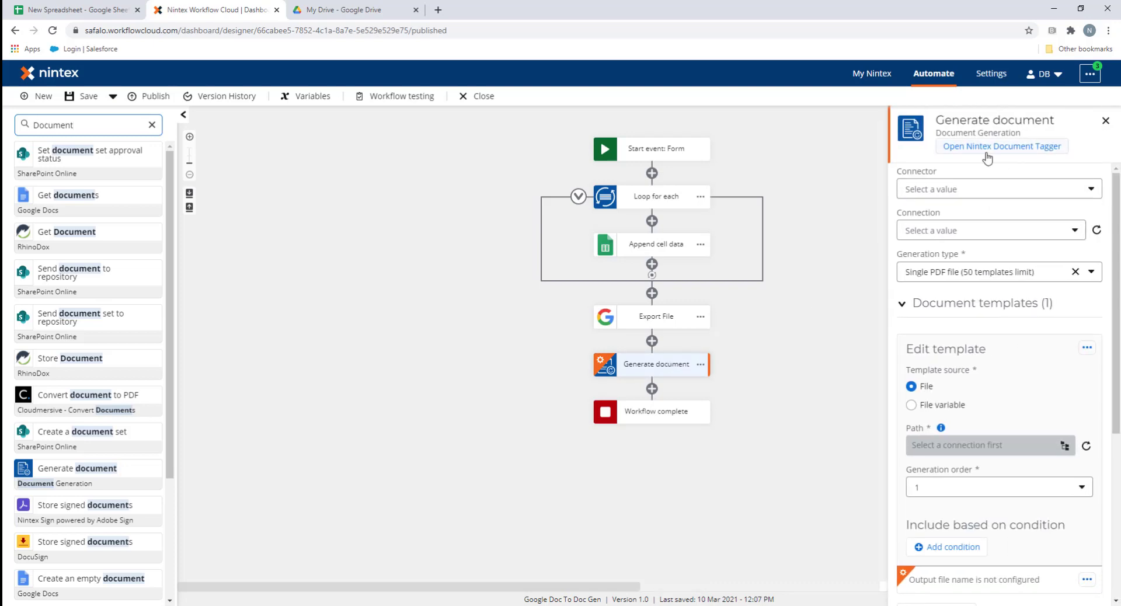
# Copy the Excel tag for the Start Event variable from the Nintex Document Tagger
pyautogui.click(985, 147)
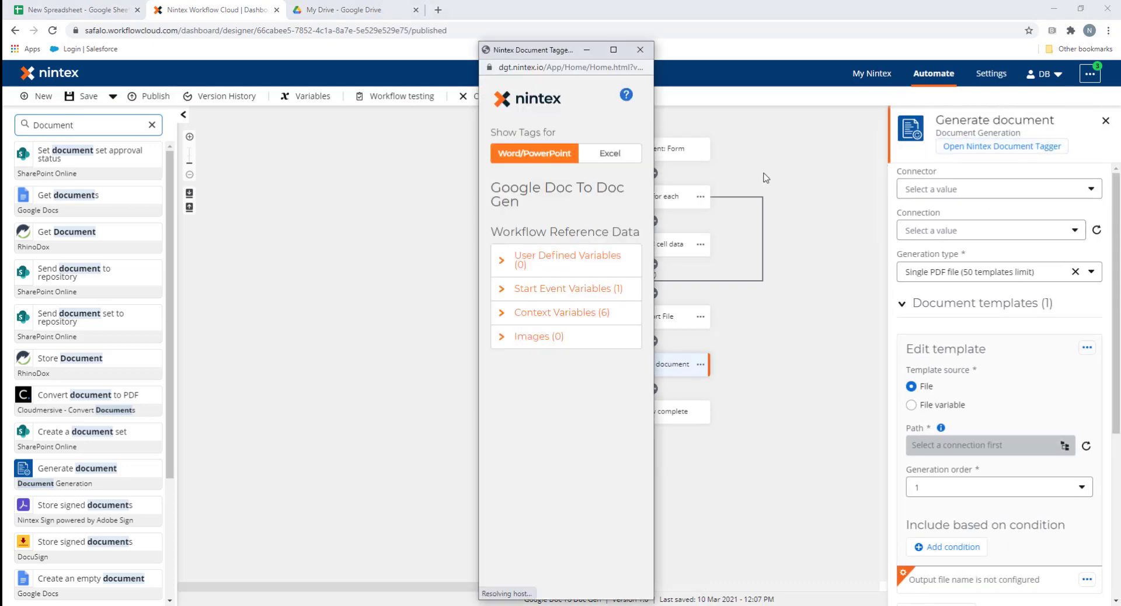
pyautogui.click(621, 153)
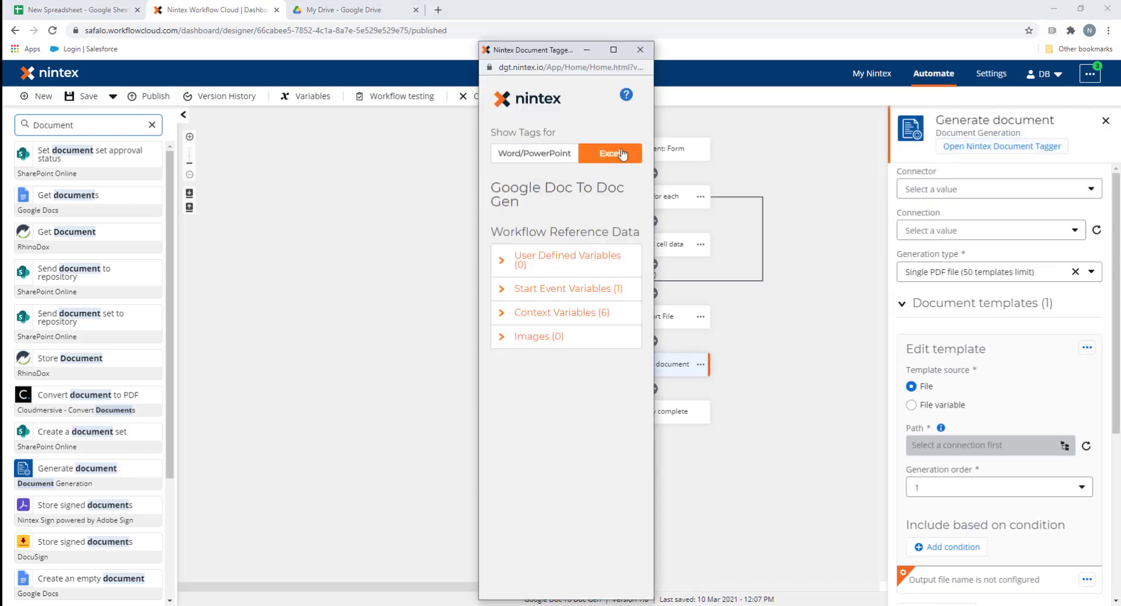
pyautogui.click(503, 292)
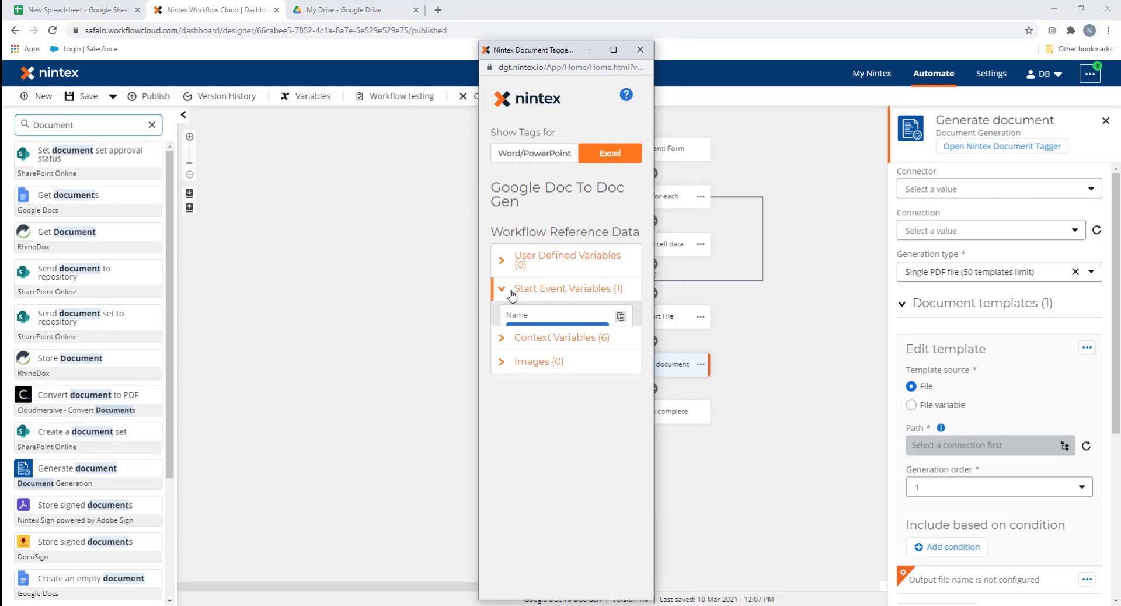
pyautogui.click(564, 332)
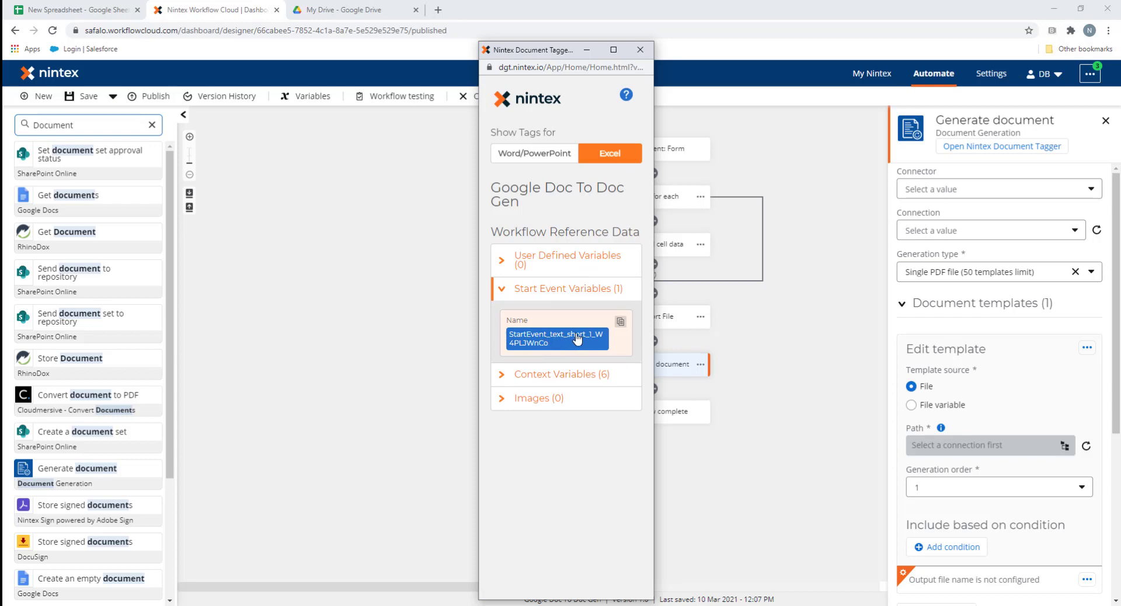
pyautogui.click(555, 345)
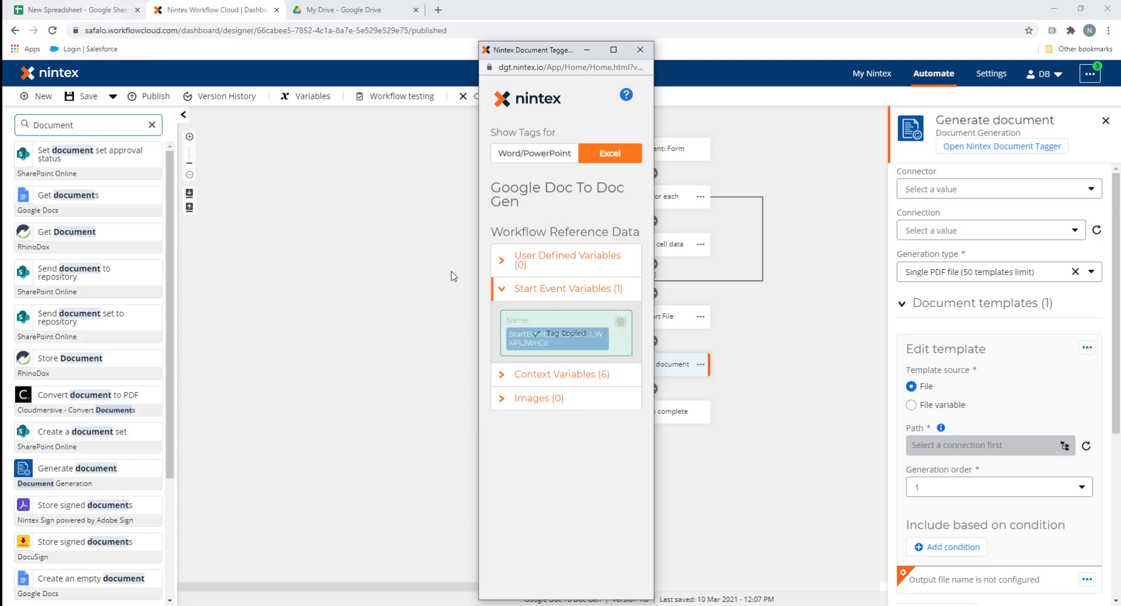
pyautogui.click(82, 12)
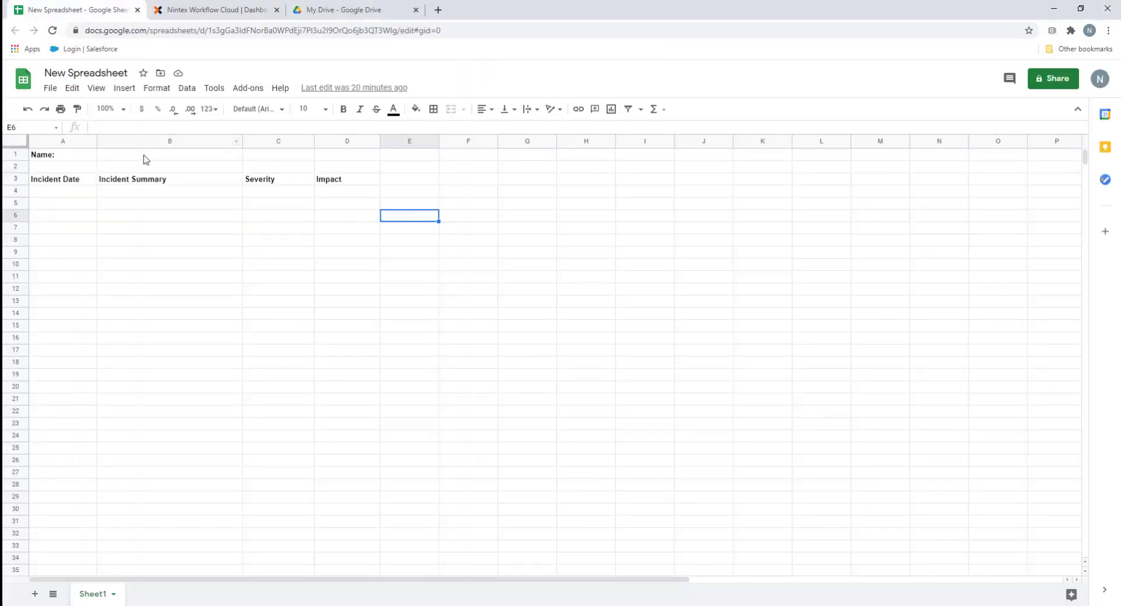
# Create a named range StartEvent_text_short_1_W4PLJWnCo on cell B1 using the pasted tag
pyautogui.click(162, 154)
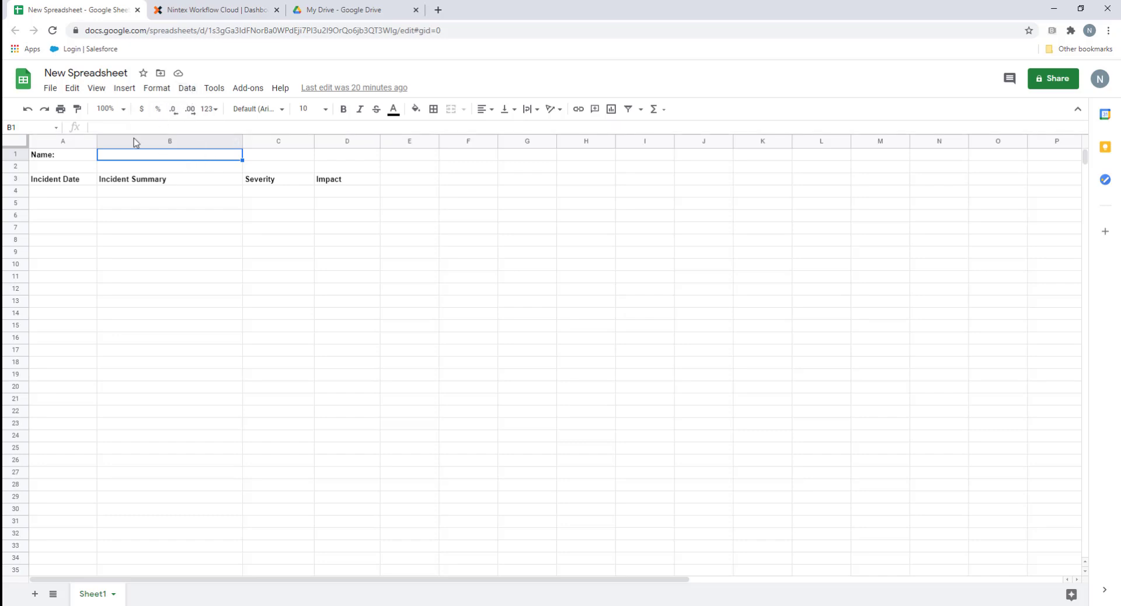
pyautogui.click(185, 89)
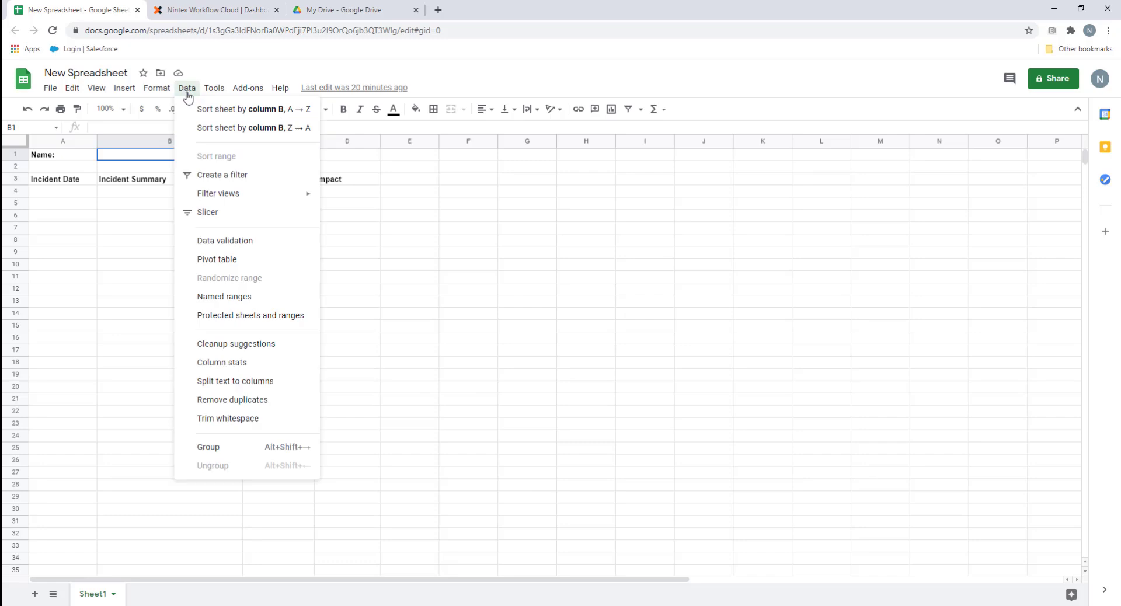
pyautogui.click(256, 298)
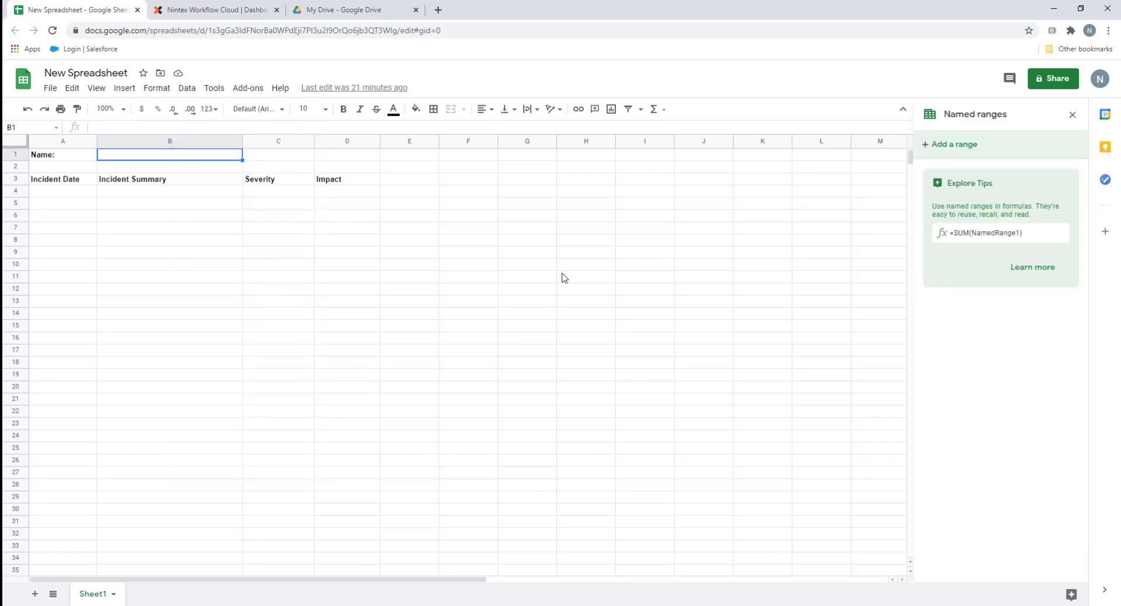
pyautogui.click(955, 146)
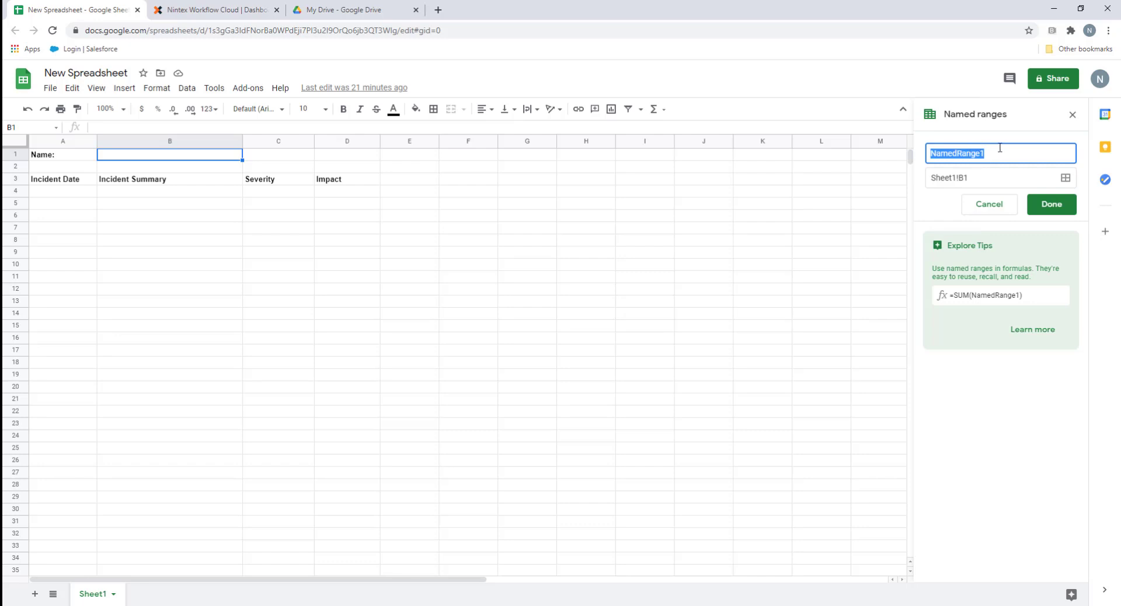
pyautogui.hotkey('ctrl', 'v')
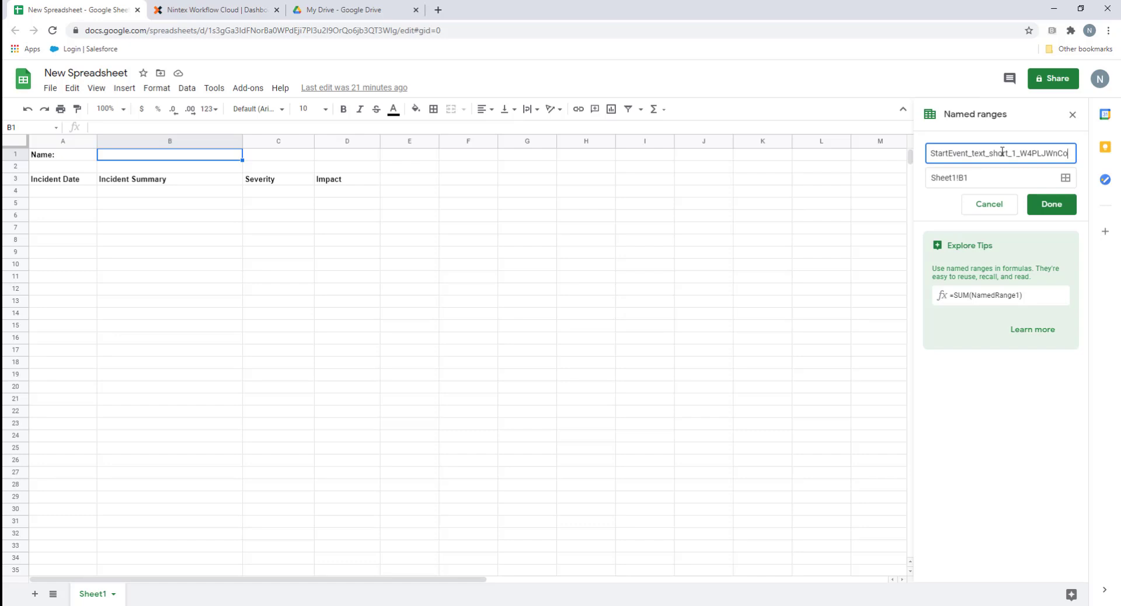
pyautogui.click(1060, 204)
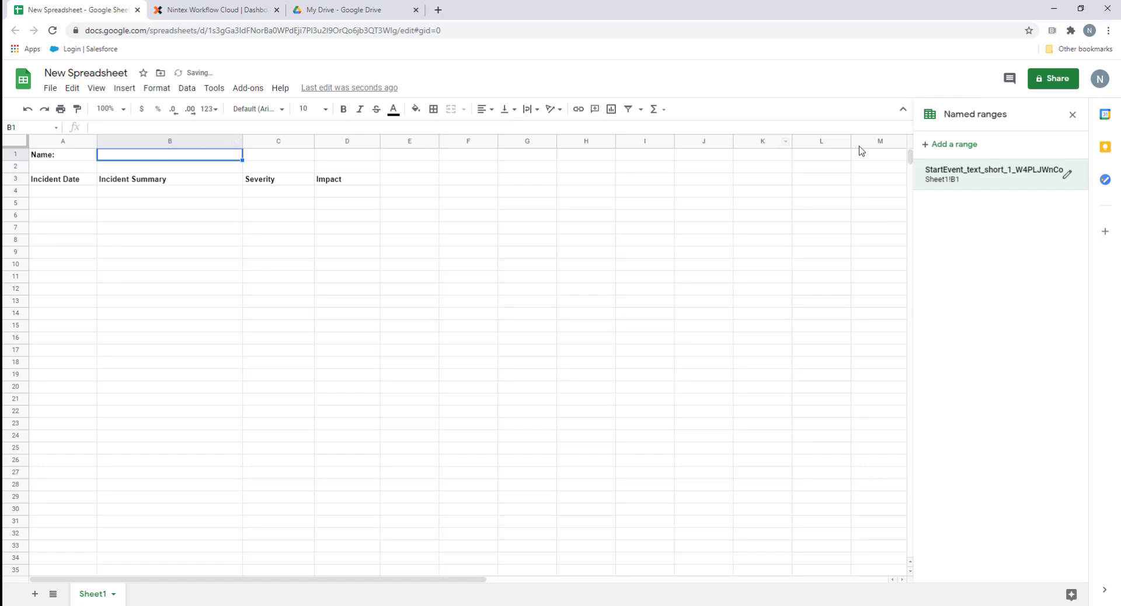
pyautogui.click(58, 156)
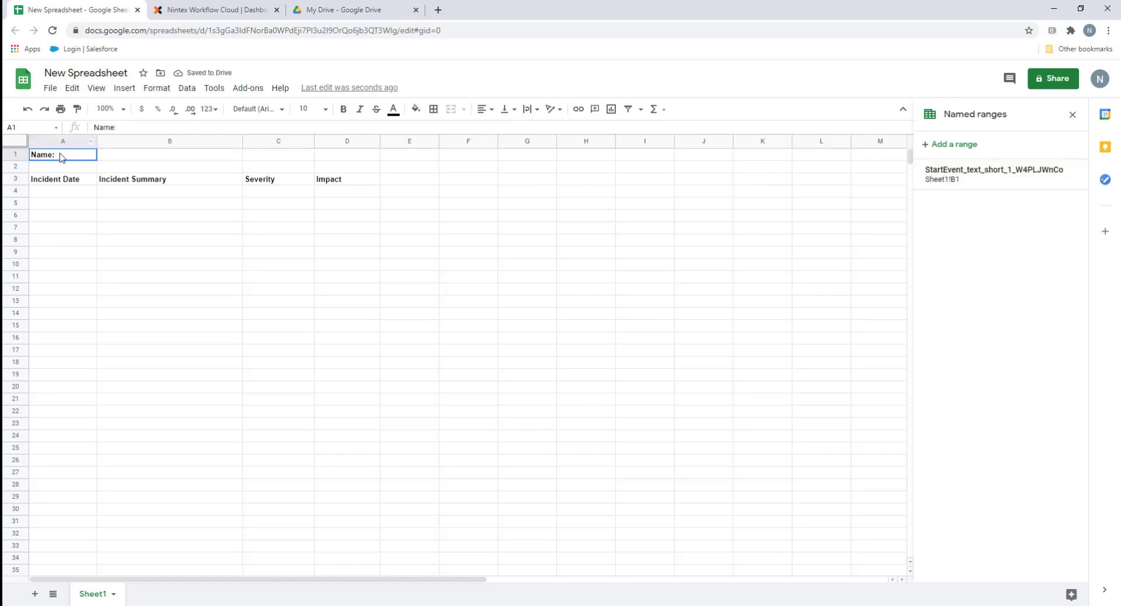
pyautogui.click(155, 157)
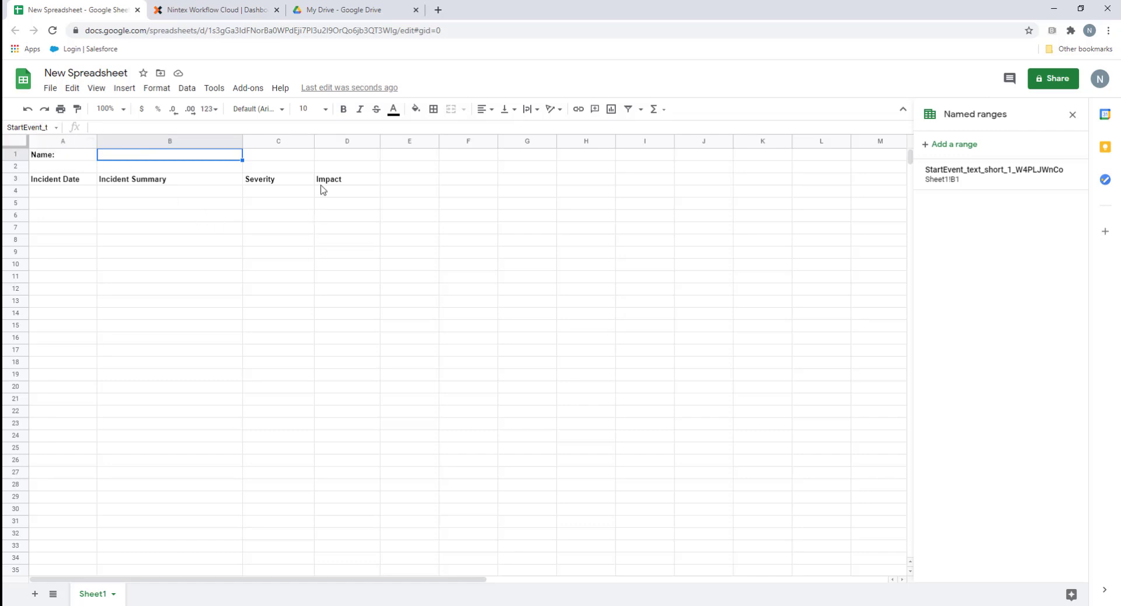
pyautogui.click(208, 10)
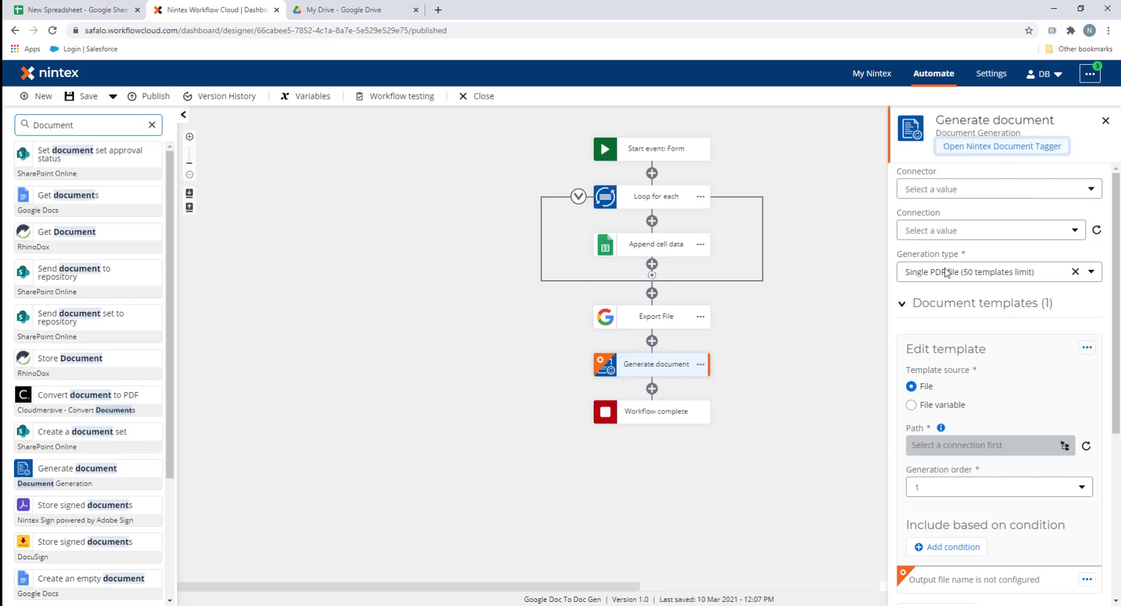
# Use the ExportedFile variable as the Generate document template
pyautogui.click(914, 407)
pyautogui.scroll(-2, 1012, 354)
pyautogui.click(1001, 336)
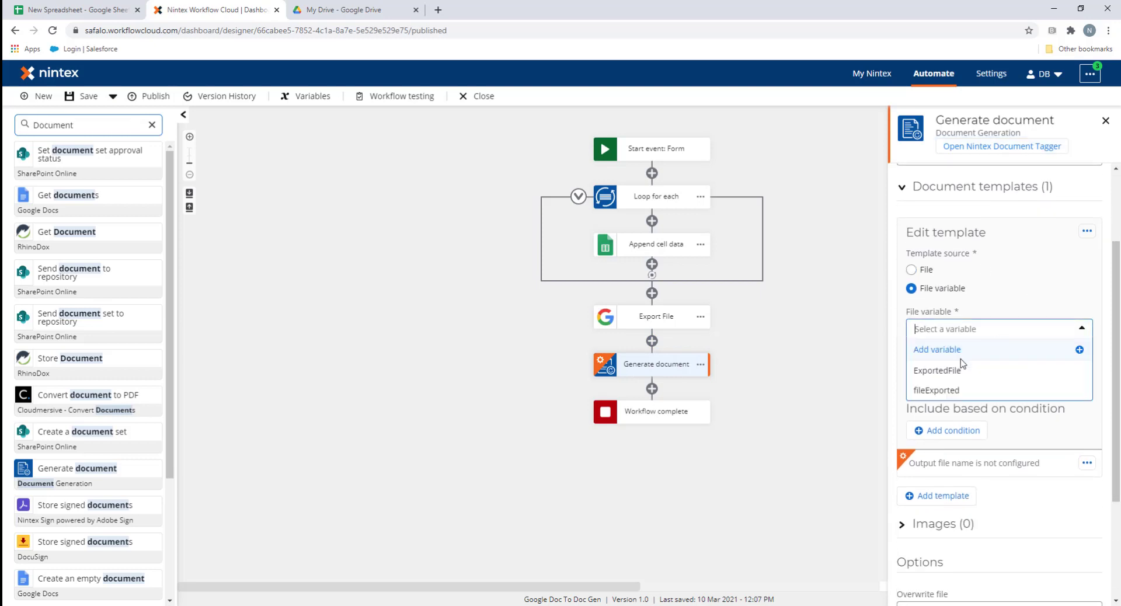
pyautogui.click(970, 366)
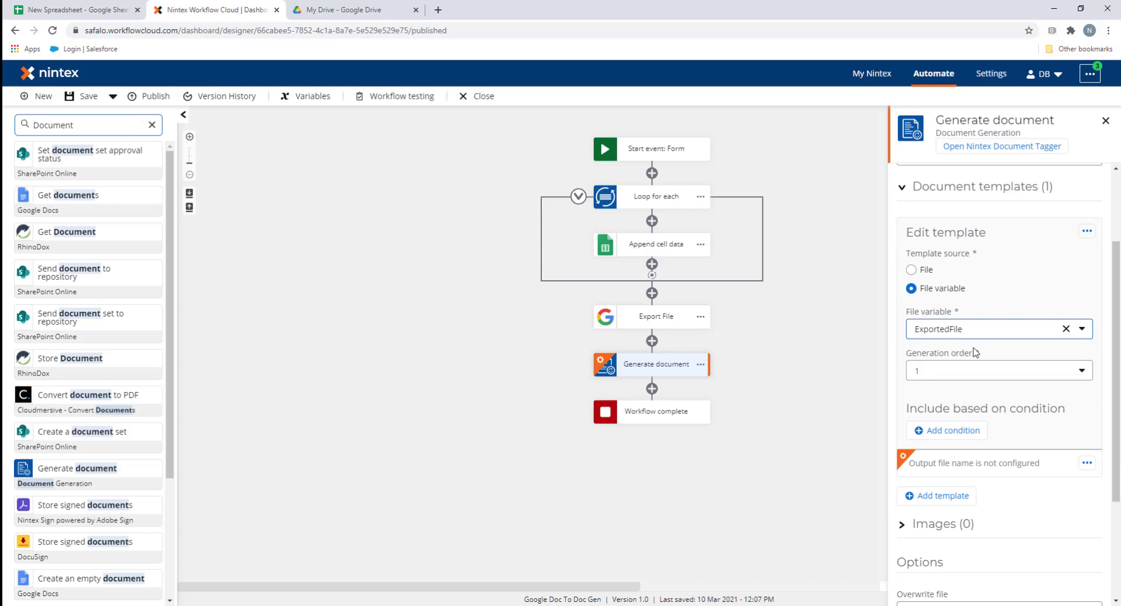
pyautogui.scroll(-3, 1048, 399)
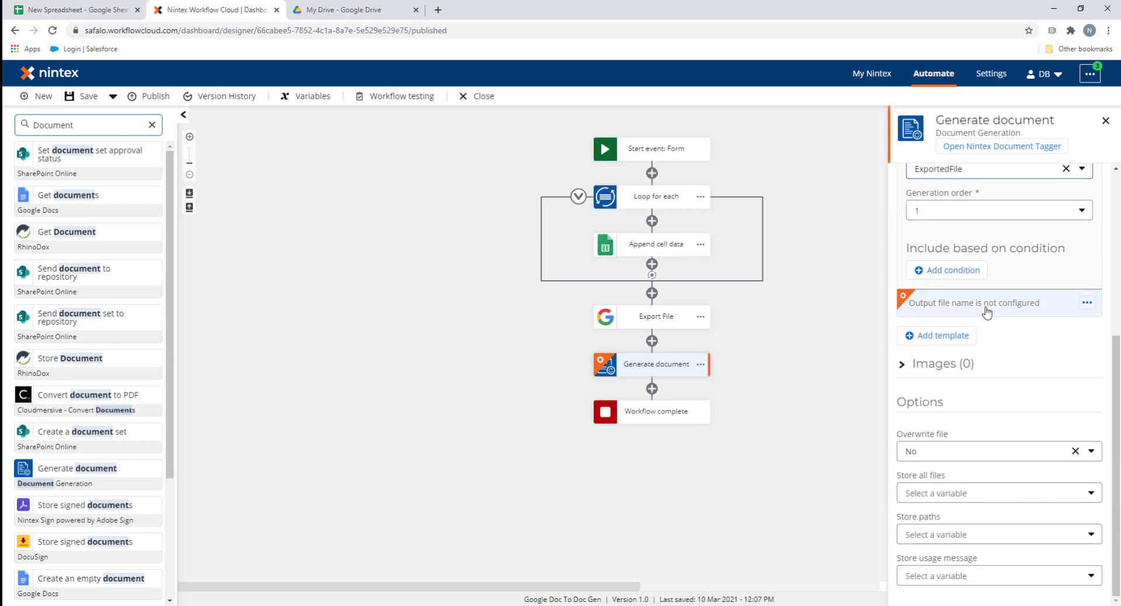
# Name the output file after the form's Name and store all files in fileGenerated
pyautogui.click(962, 309)
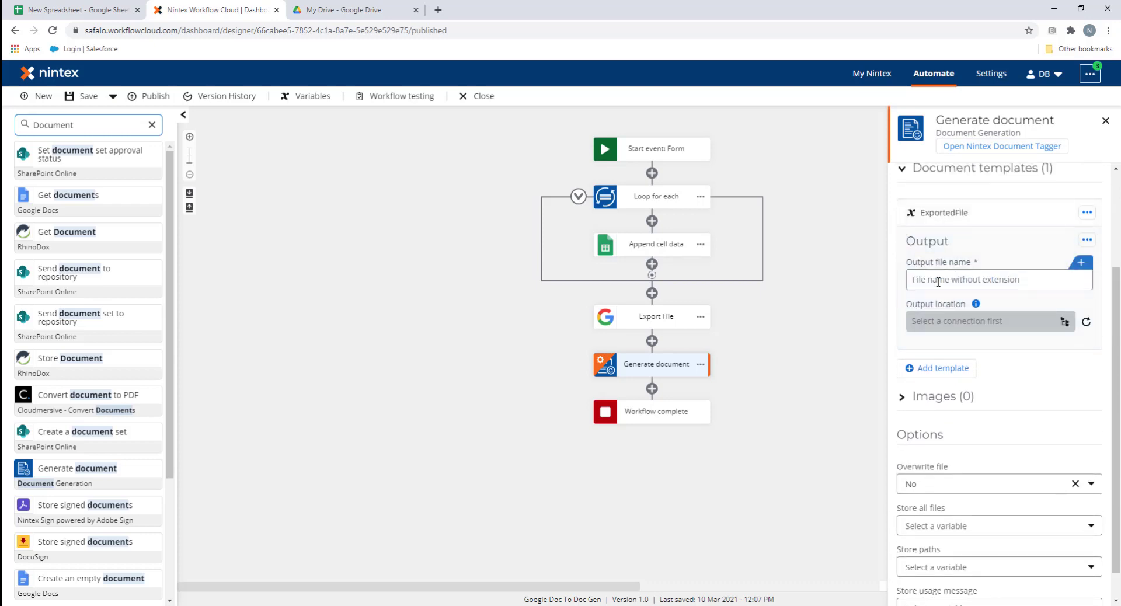
pyautogui.click(1056, 267)
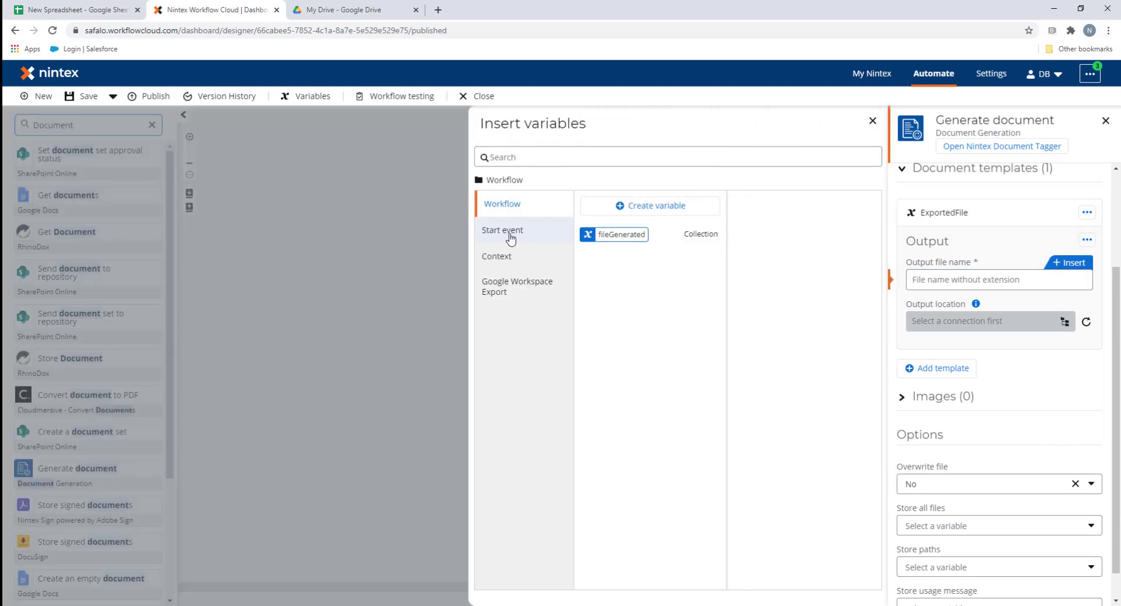
pyautogui.click(508, 234)
pyautogui.click(713, 230)
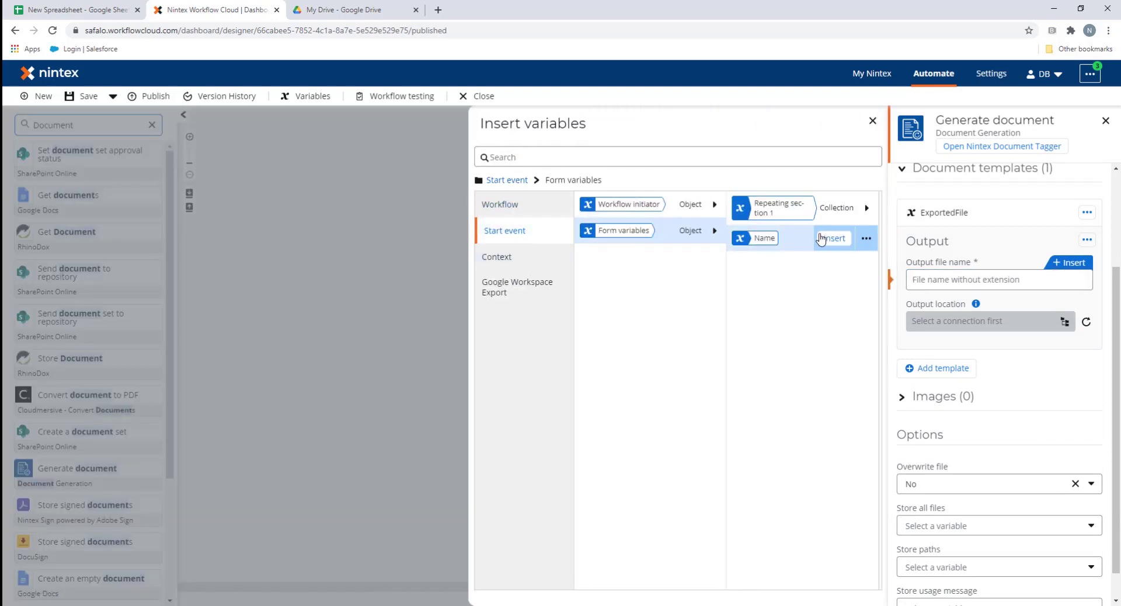
pyautogui.click(832, 239)
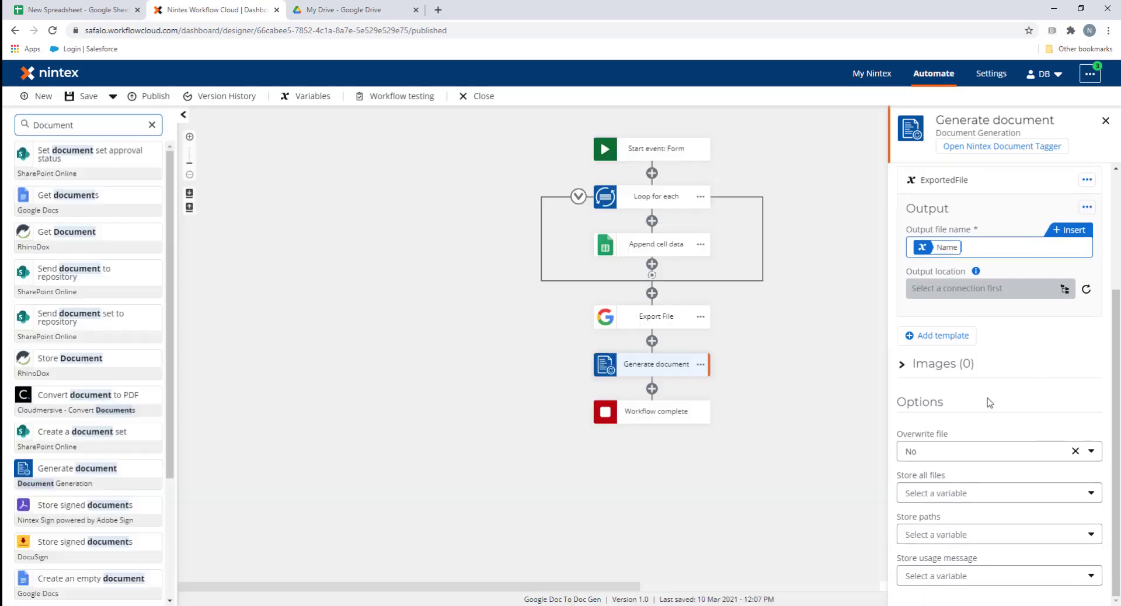
pyautogui.click(971, 496)
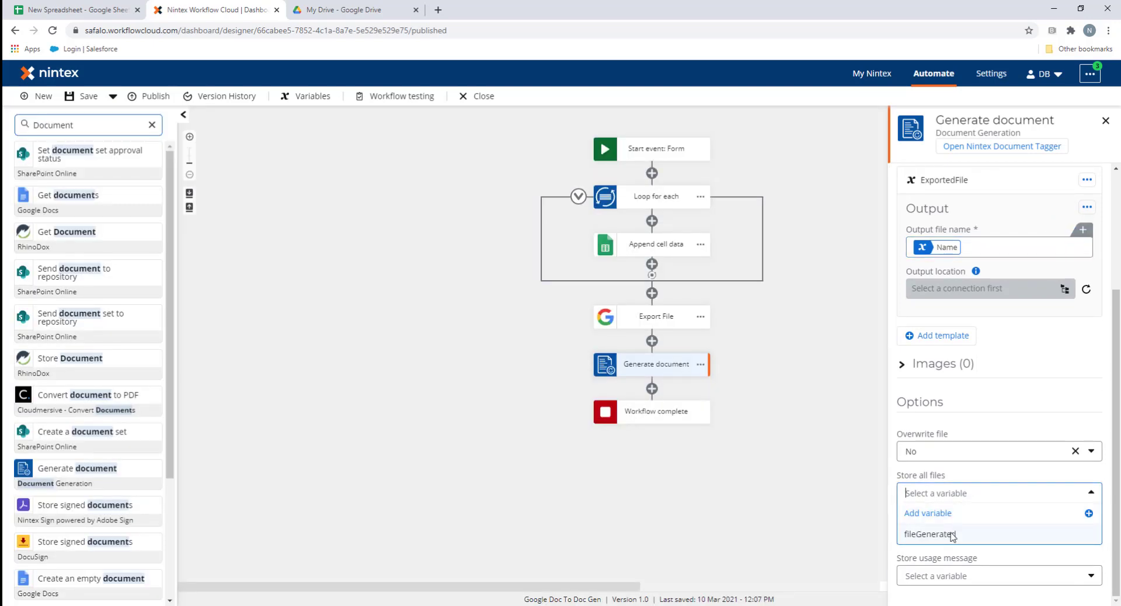
pyautogui.click(951, 513)
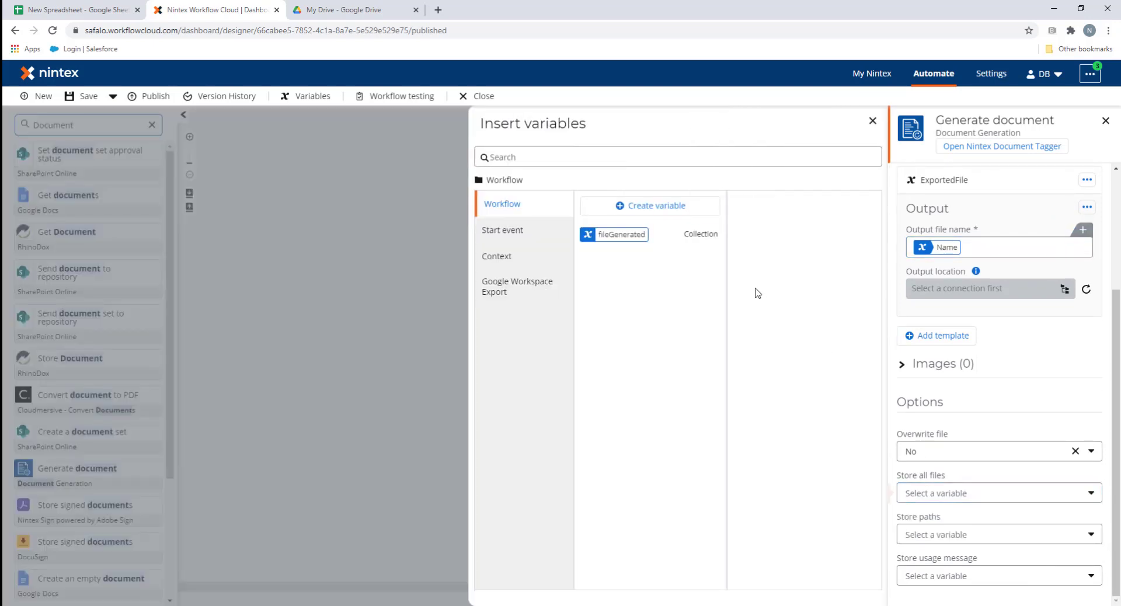
pyautogui.click(682, 236)
# Insert a Send an email step below Generate document and open its settings
pyautogui.click(403, 307)
pyautogui.doubleClick(85, 130)
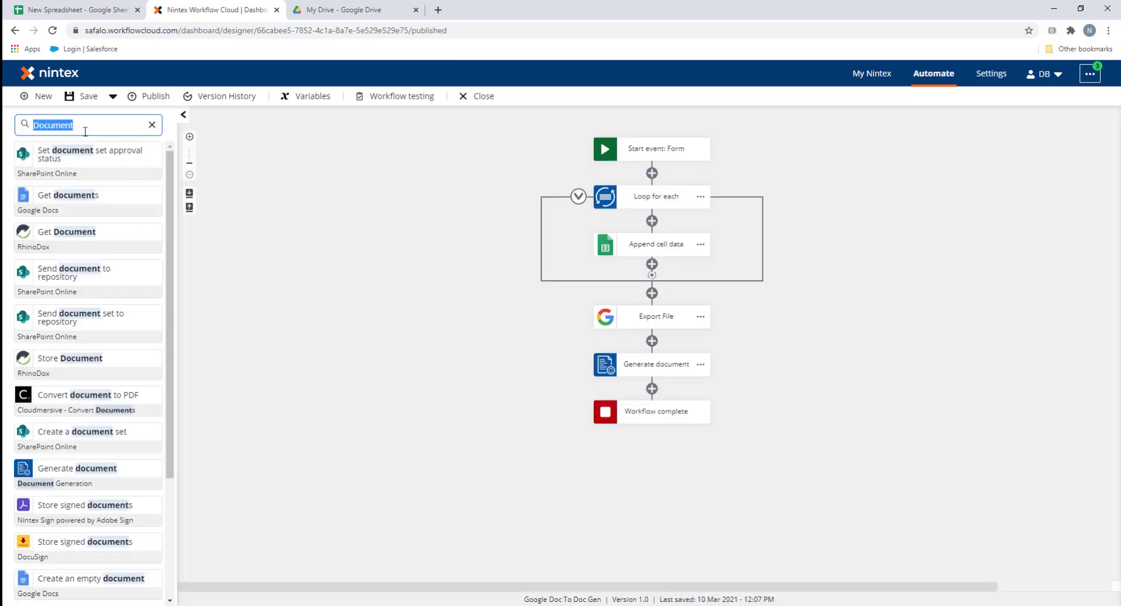
pyautogui.write('Send')
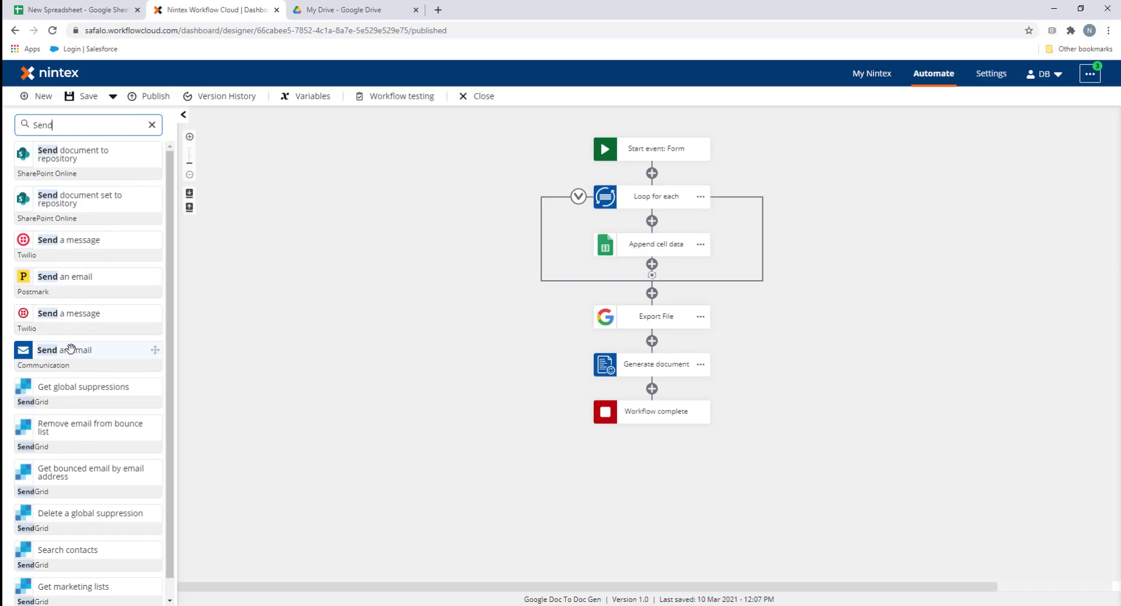
pyautogui.moveTo(70, 348); pyautogui.dragTo(652, 389)
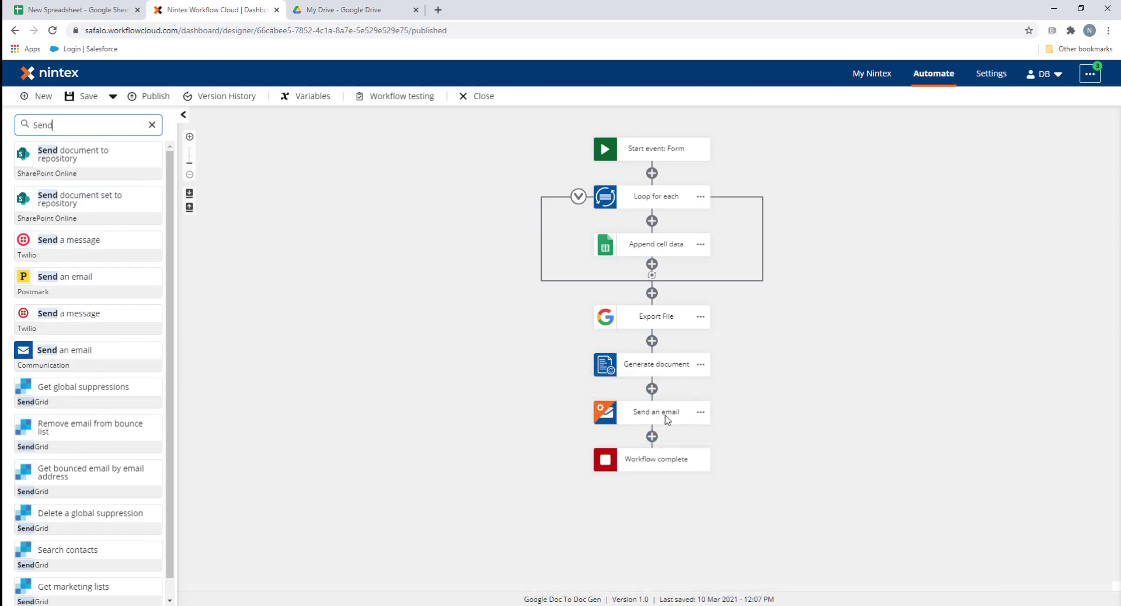
pyautogui.click(666, 415)
# Address the email to the recipient, with subject 'New Sheet Export' and a short body message
pyautogui.click(935, 180)
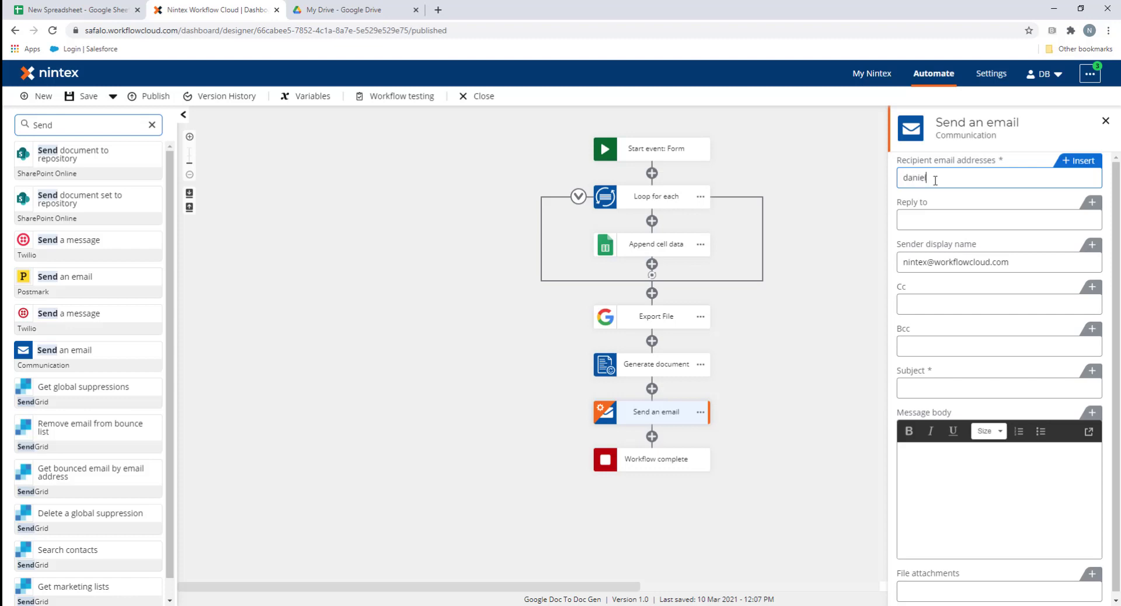
pyautogui.write('danie')
pyautogui.press('BackSpace')
pyautogui.press('BackSpace')
pyautogui.press('BackSpace')
pyautogui.press('BackSpace')
pyautogui.press('BackSpace')
pyautogui.click(915, 391)
pyautogui.write('New Dheet Export')
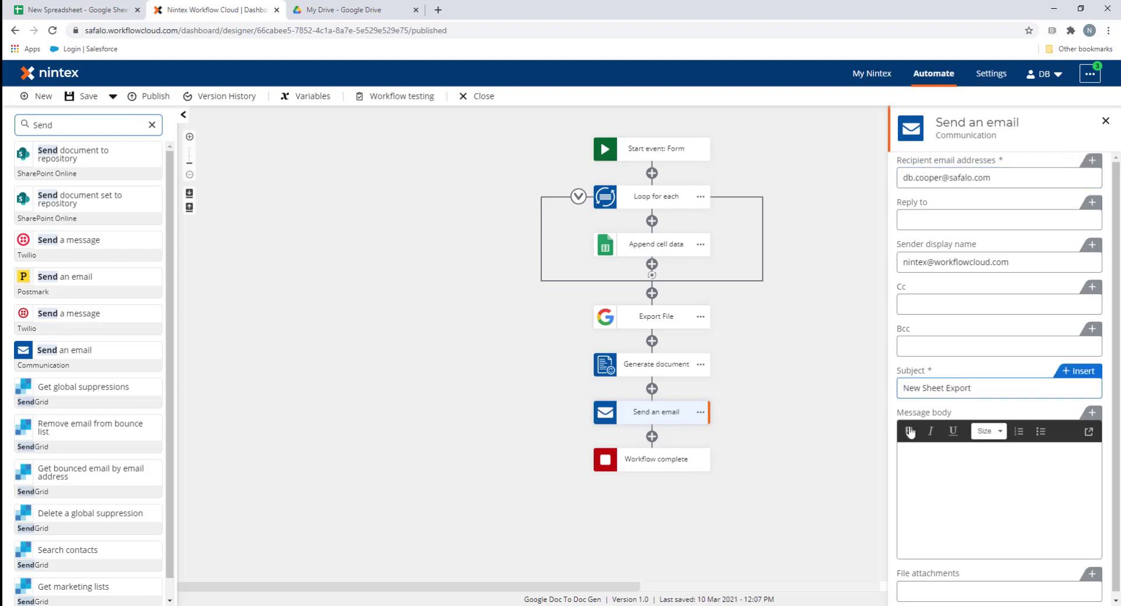
pyautogui.click(959, 452)
pyautogui.write('This sheet was created')
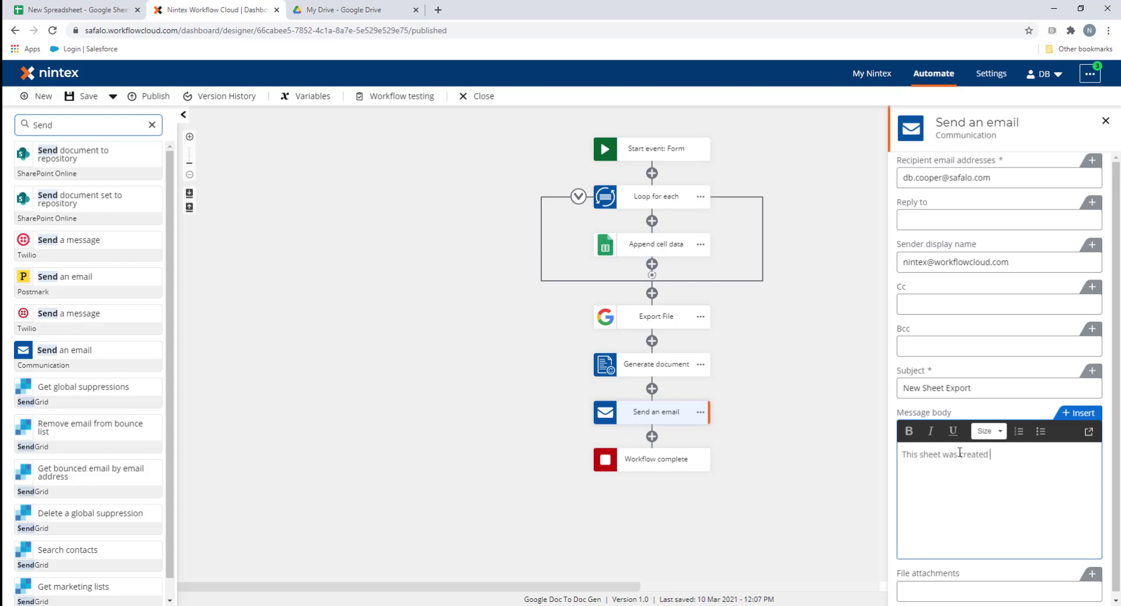
pyautogui.write(' in Googntex Workflow Cloud!')
# Attach the fileGenerated variable to the email and close the step settings
pyautogui.click(964, 592)
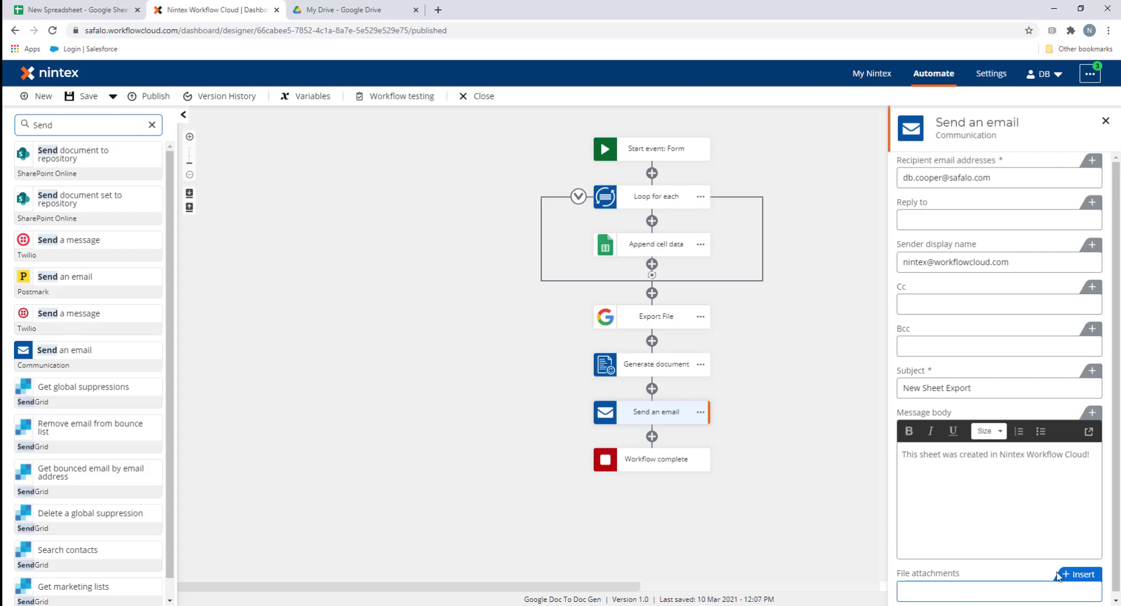
pyautogui.click(1063, 575)
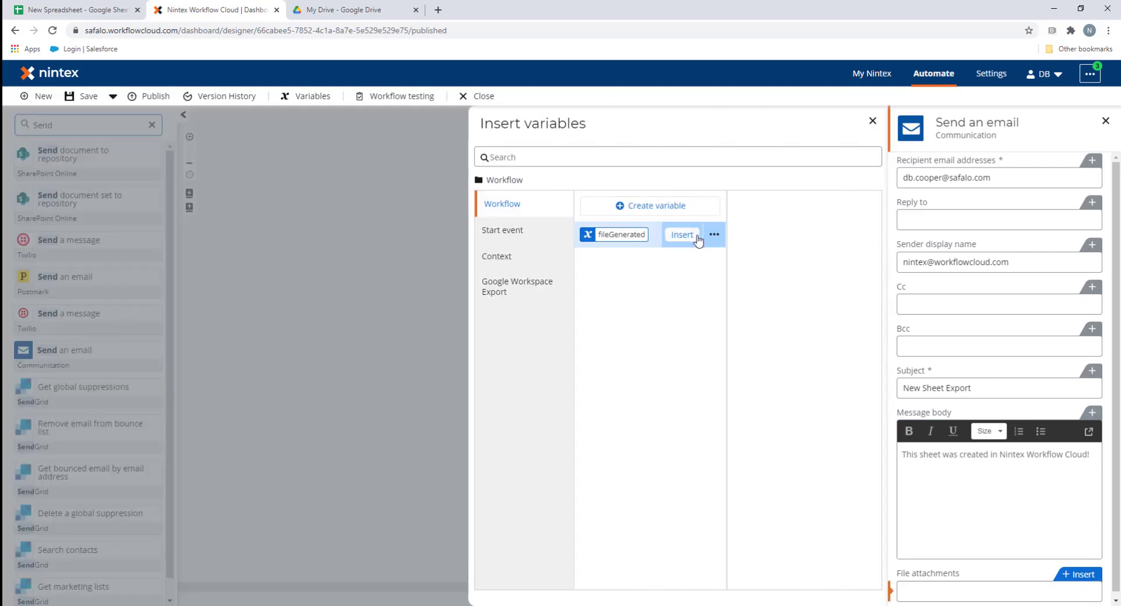
pyautogui.click(692, 236)
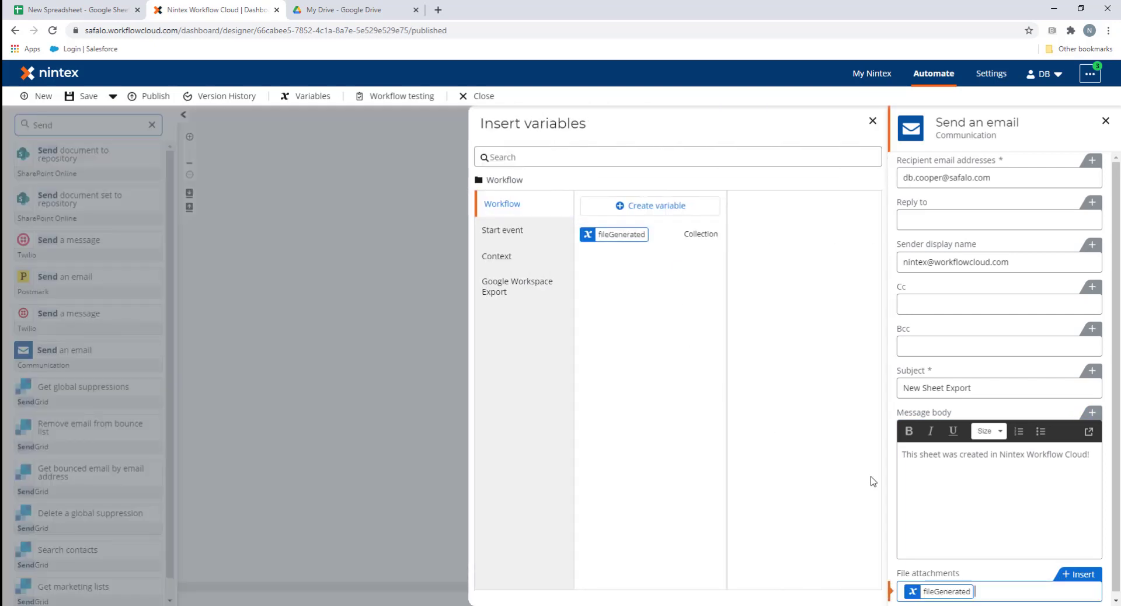
pyautogui.click(387, 331)
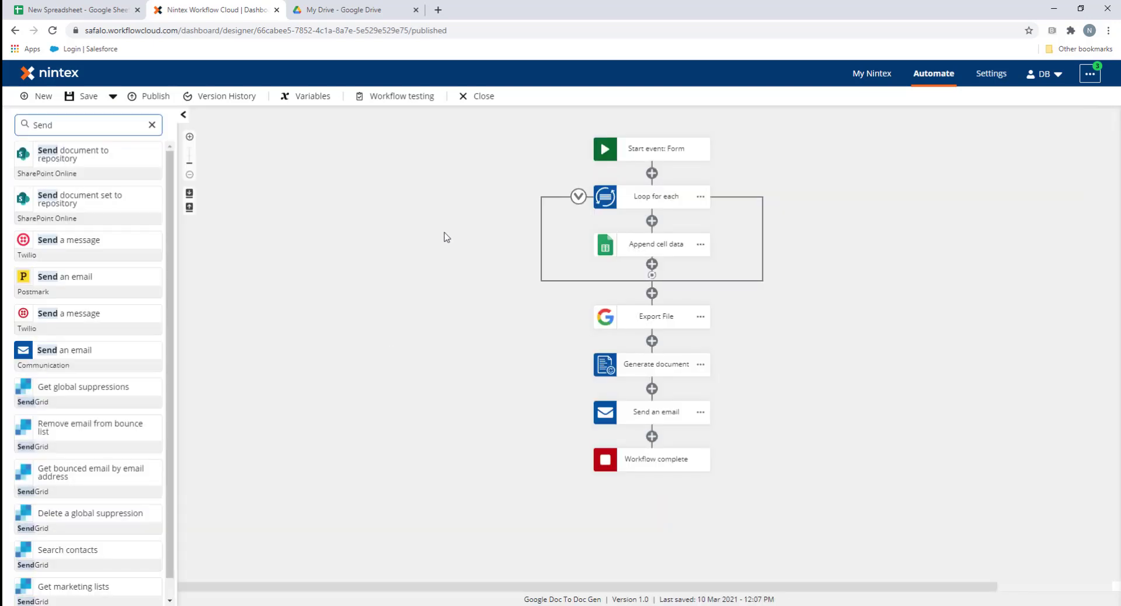
# Publish the workflow with version comment 'Sheets' and open its web form in a new tab
pyautogui.click(150, 96)
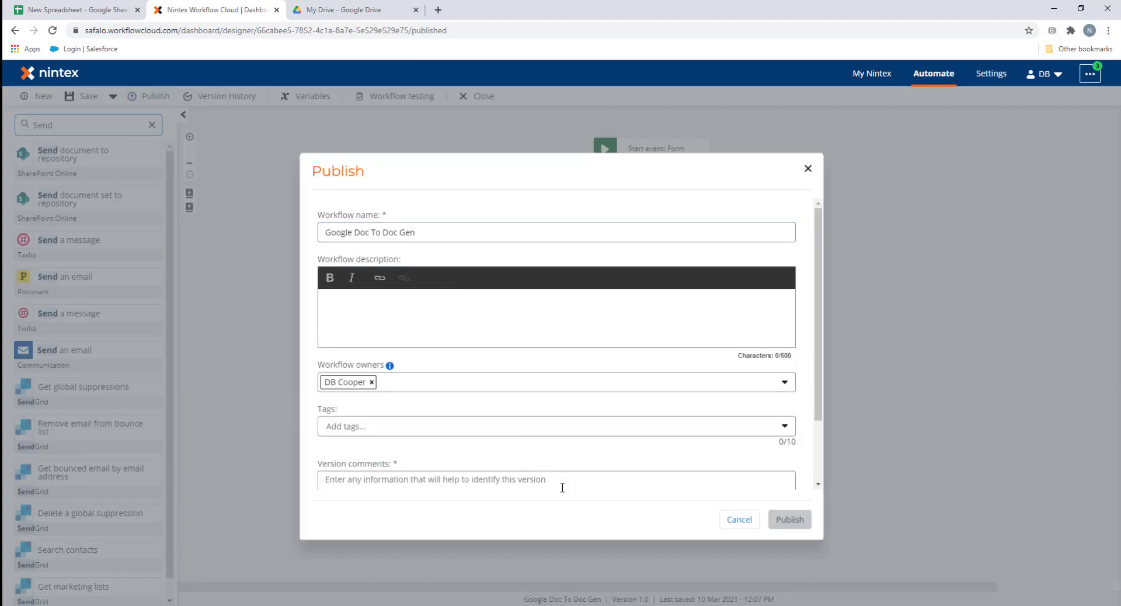
pyautogui.click(562, 487)
pyautogui.write('Sheets')
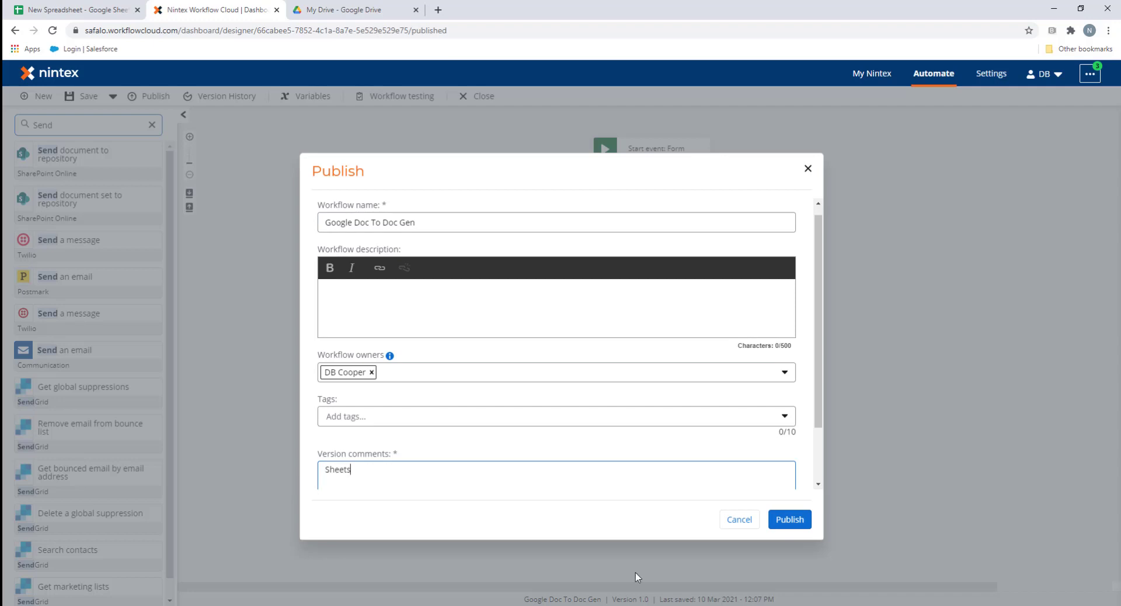
pyautogui.click(789, 519)
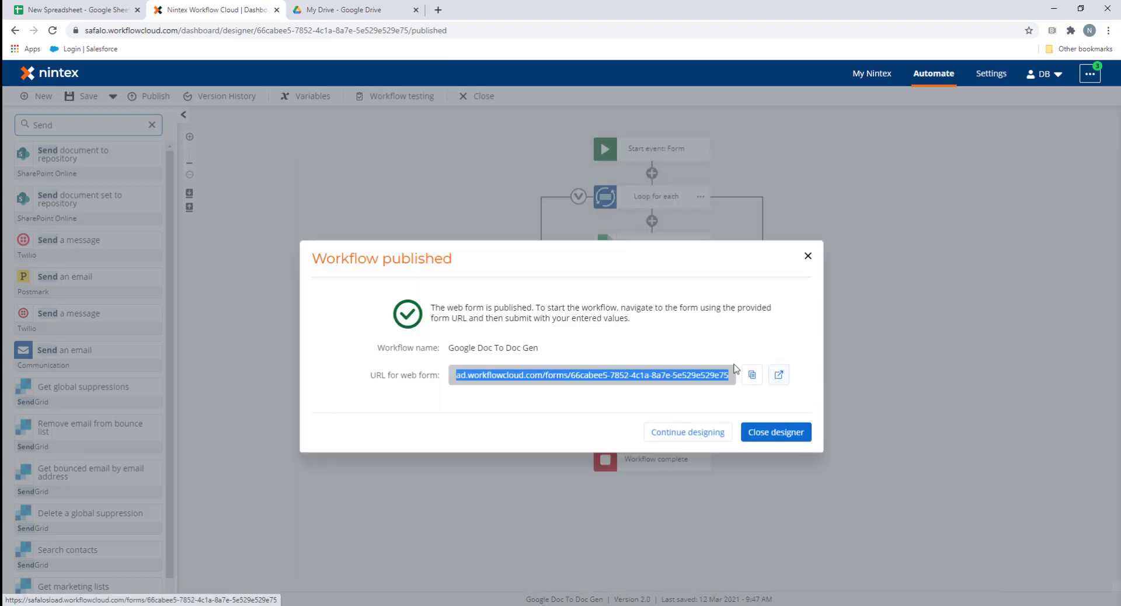
pyautogui.click(778, 374)
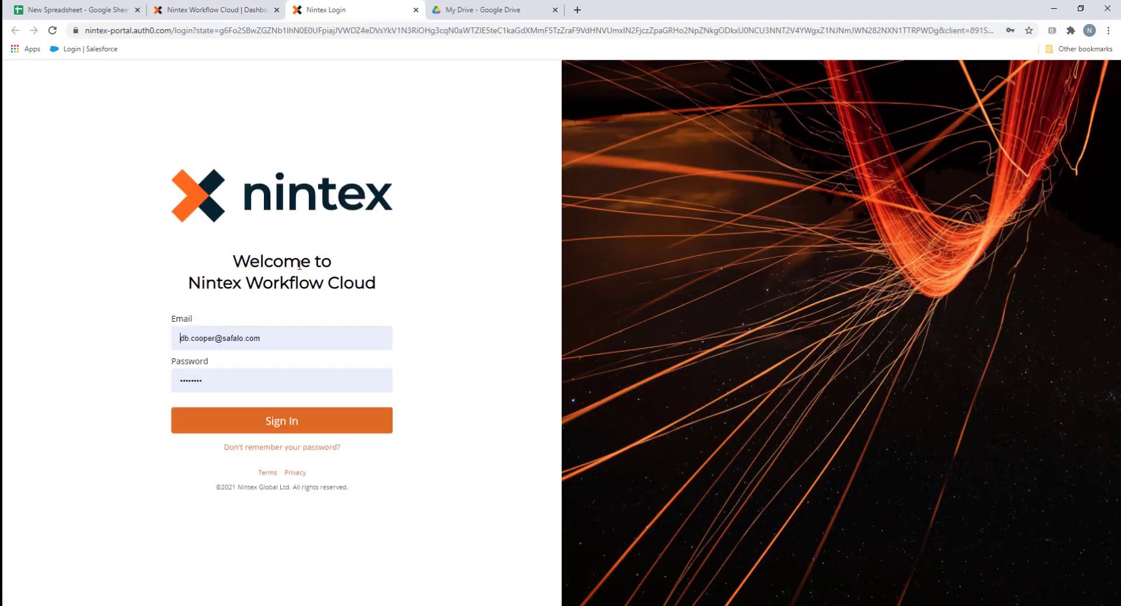
# Sign in, then fill the first incident row: Mar 12, 2021, High severity, Low impact, 'This was a big incident'
pyautogui.click(315, 431)
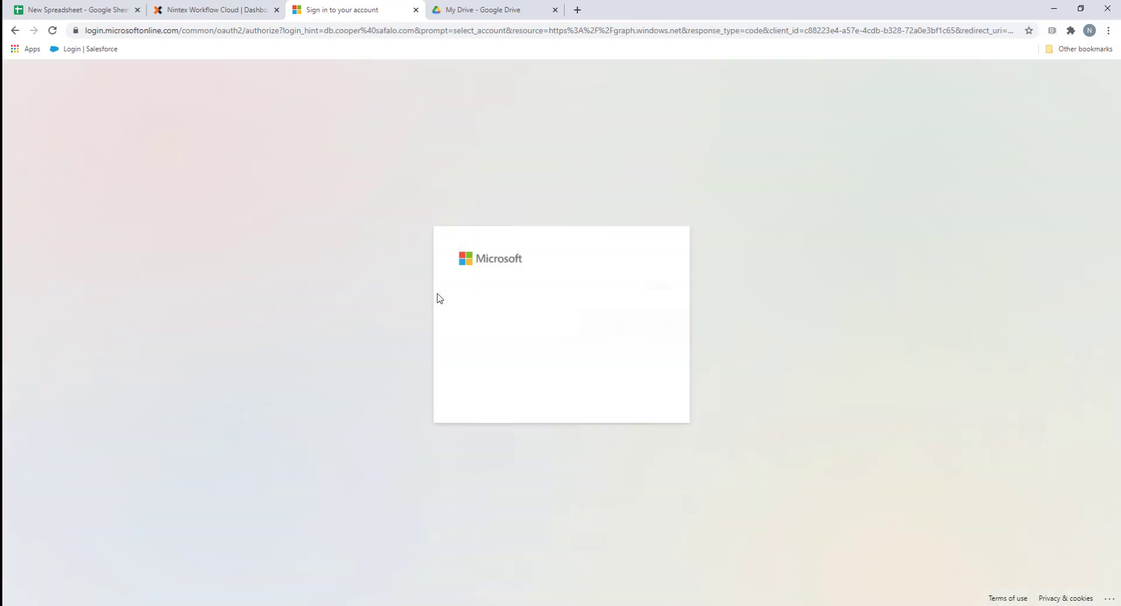
pyautogui.click(543, 322)
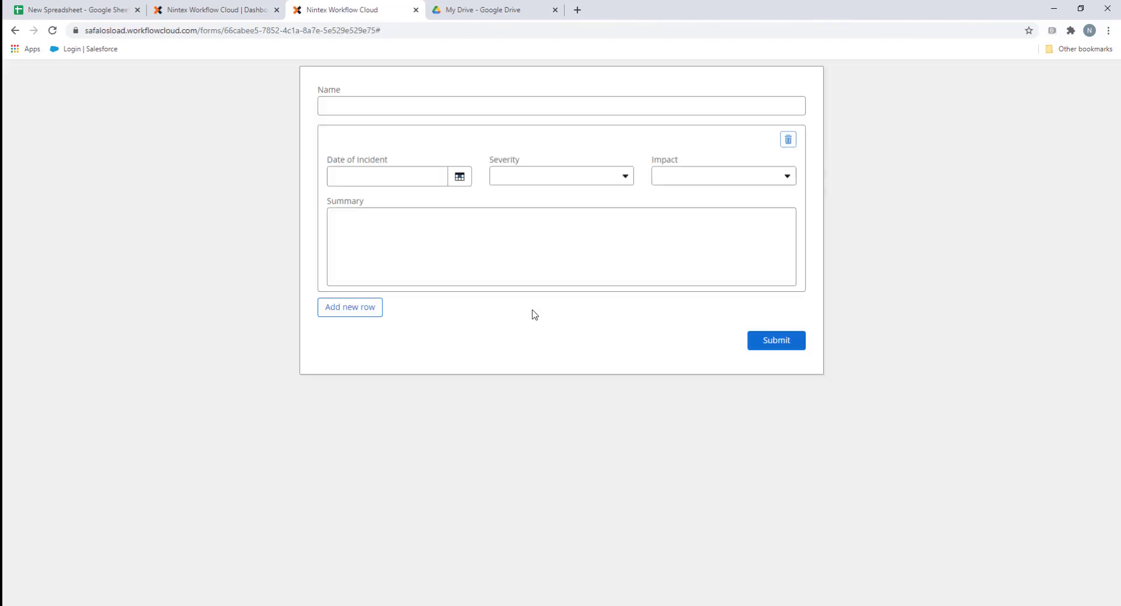
pyautogui.write('ent Summary')
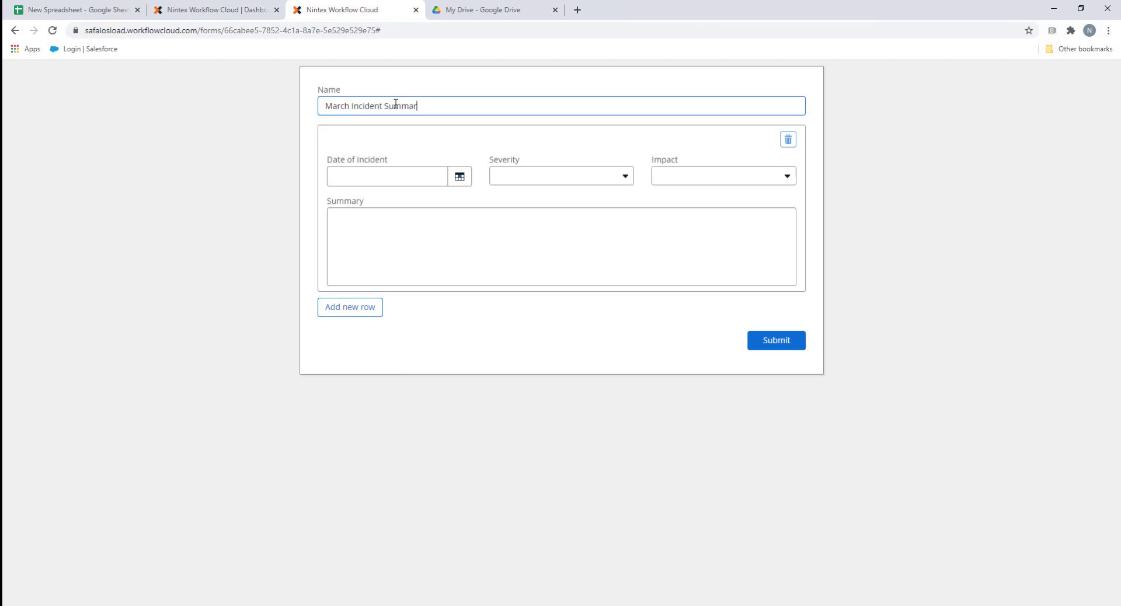
pyautogui.click(459, 177)
pyautogui.click(435, 270)
pyautogui.click(560, 176)
pyautogui.click(512, 215)
pyautogui.click(722, 183)
pyautogui.click(673, 214)
pyautogui.click(451, 257)
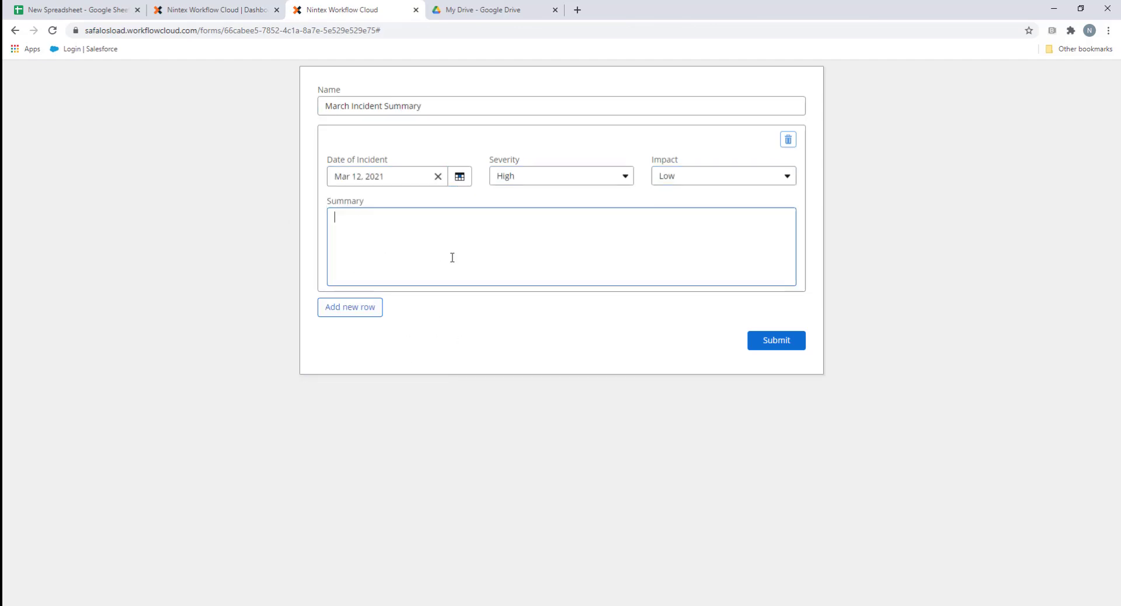
pyautogui.write('This was a big incident')
# Add a second incident row dated Mar 6, 2021, High severity, Medium impact, with its summary, and submit
pyautogui.click(350, 307)
pyautogui.click(459, 342)
pyautogui.click(459, 437)
pyautogui.click(459, 342)
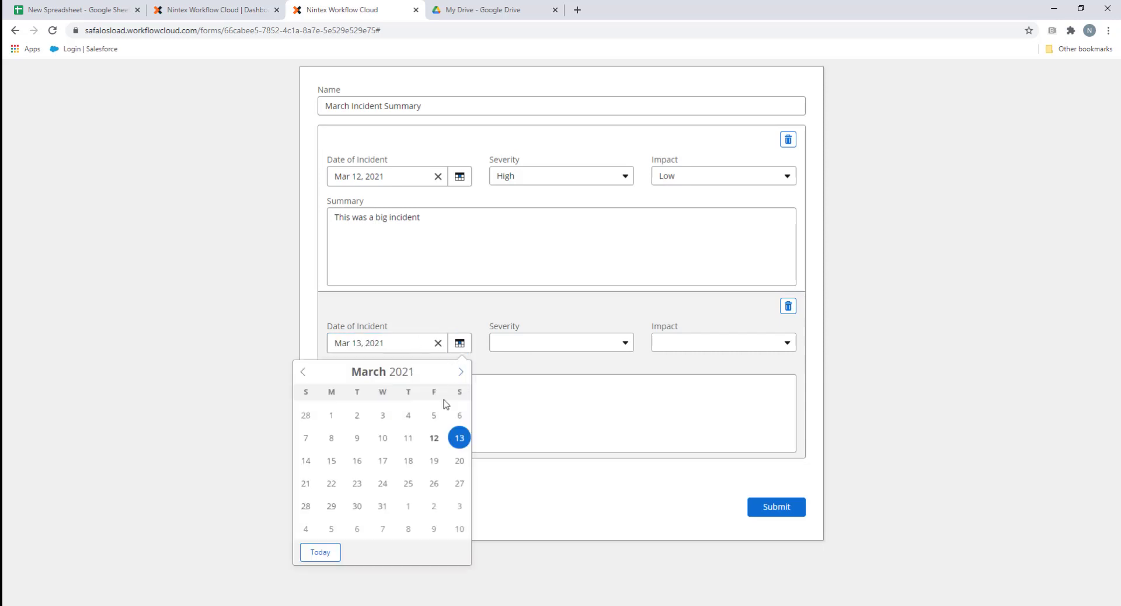
pyautogui.click(460, 415)
pyautogui.click(560, 343)
pyautogui.click(505, 363)
pyautogui.click(722, 343)
pyautogui.click(694, 380)
pyautogui.click(468, 397)
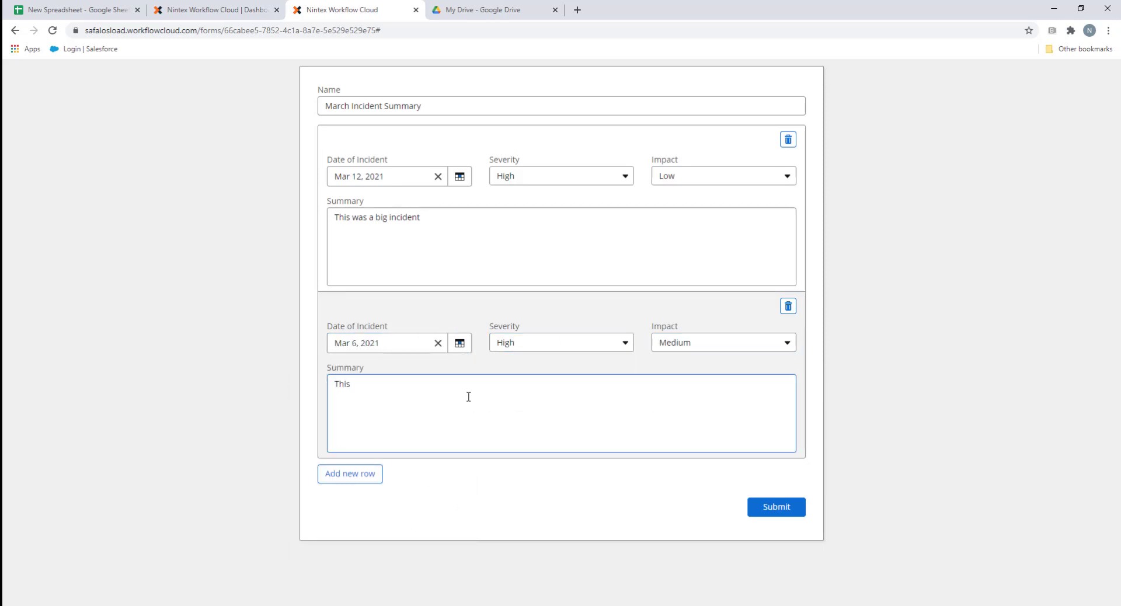
pyautogui.write('This was also a big incident. There were a lot of issues here that caused a lo')
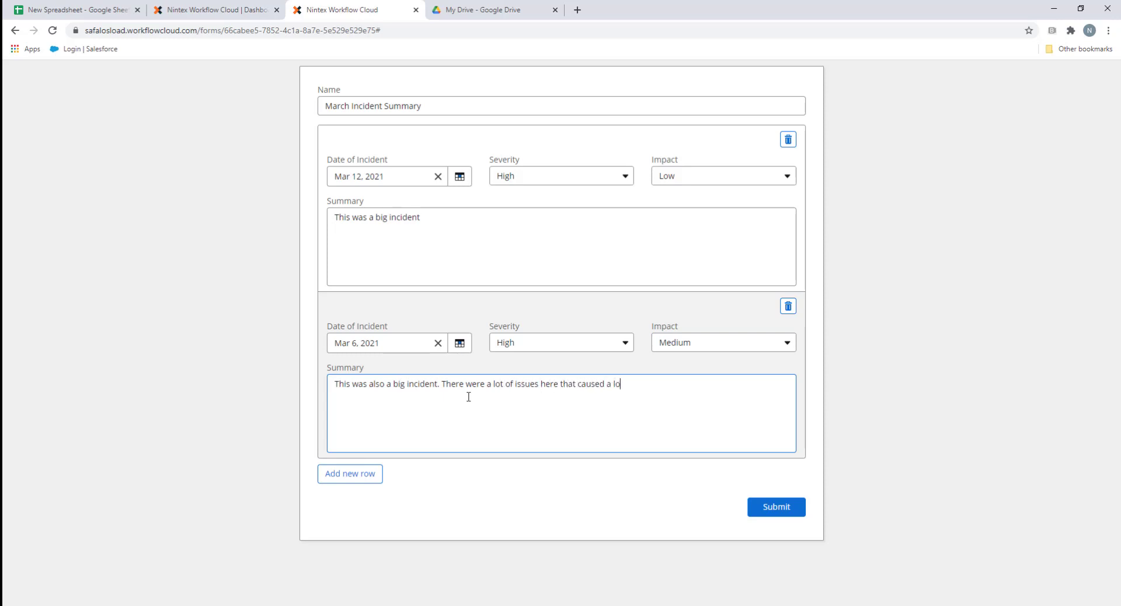
pyautogui.write('t of problems for users')
pyautogui.click(774, 508)
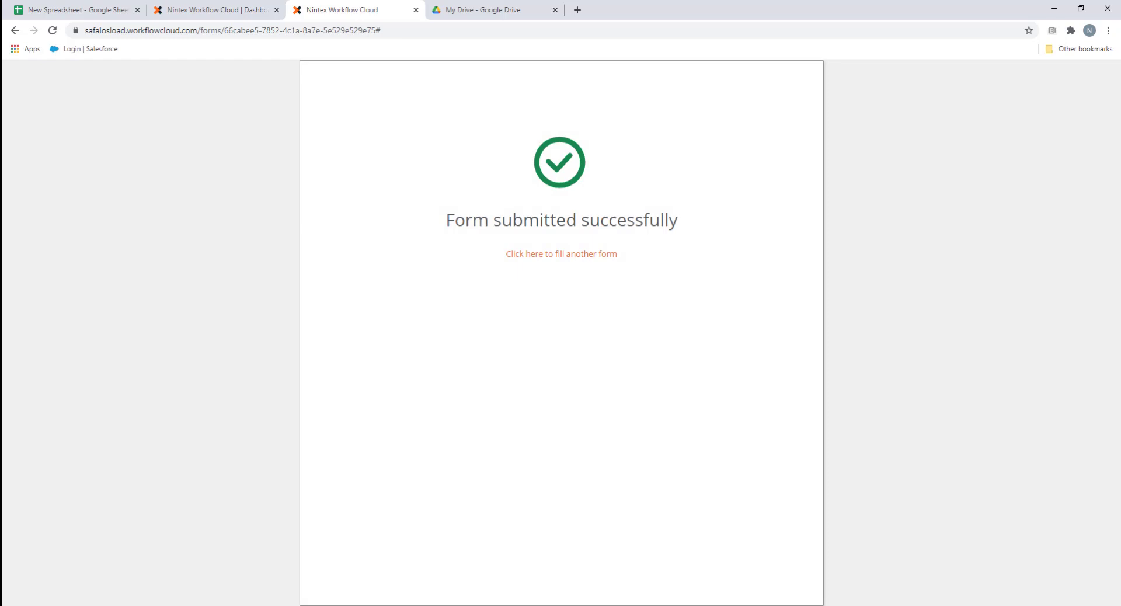
# Open the New Sheet Export email and preview March Incident Summary.pdf showing both incident rows
pyautogui.moveTo(208, 494); pyautogui.dragTo(363, 10)
pyautogui.click(242, 166)
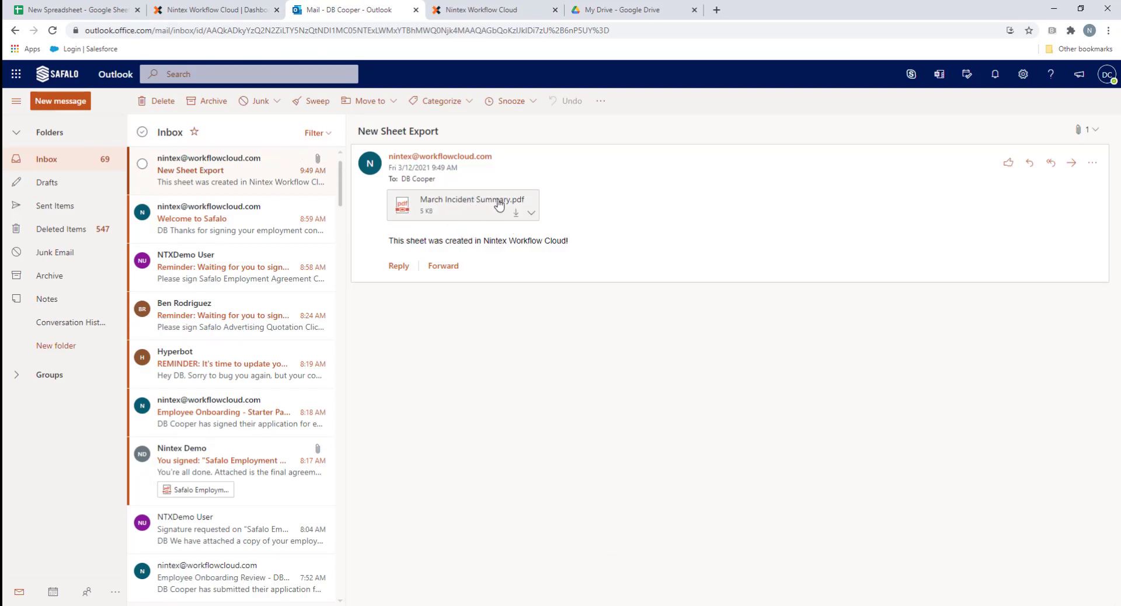
pyautogui.click(461, 211)
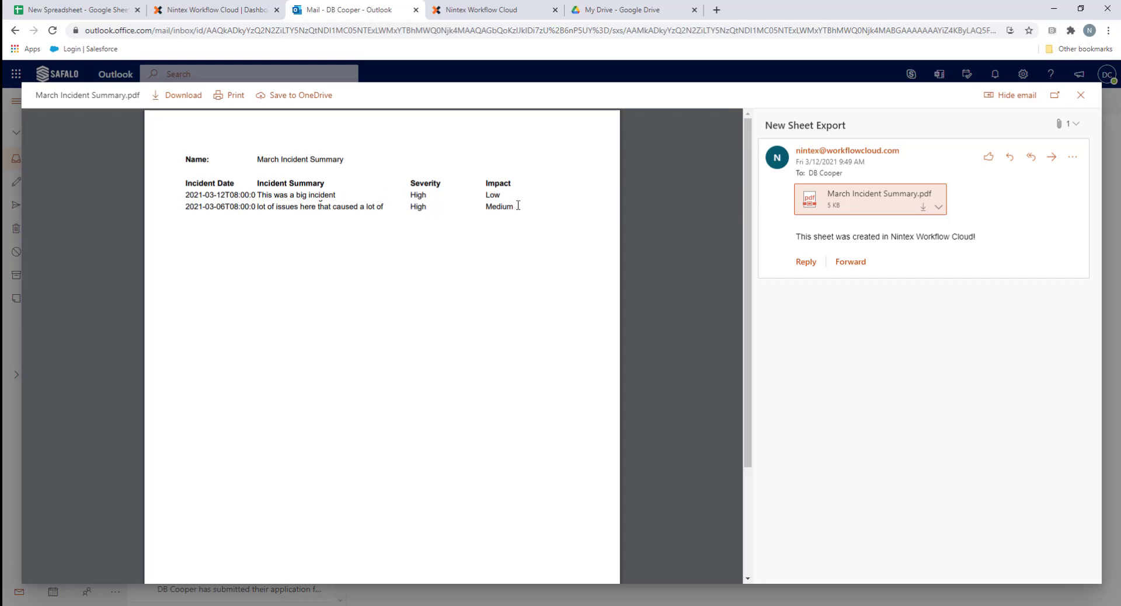
pyautogui.moveTo(517, 206); pyautogui.dragTo(186, 192)
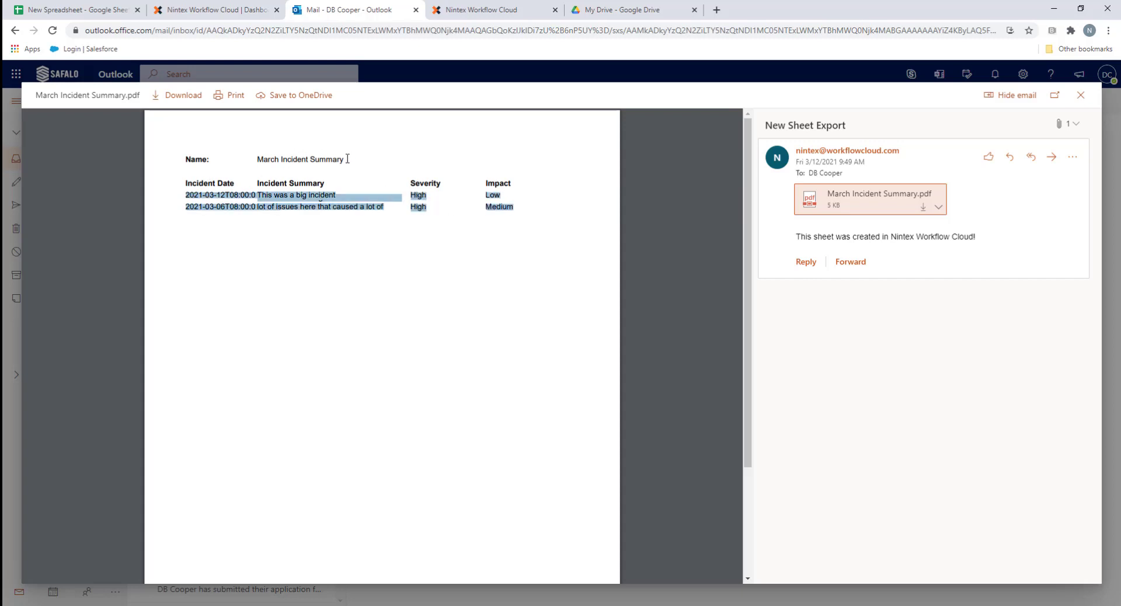
pyautogui.moveTo(347, 159); pyautogui.dragTo(267, 161)
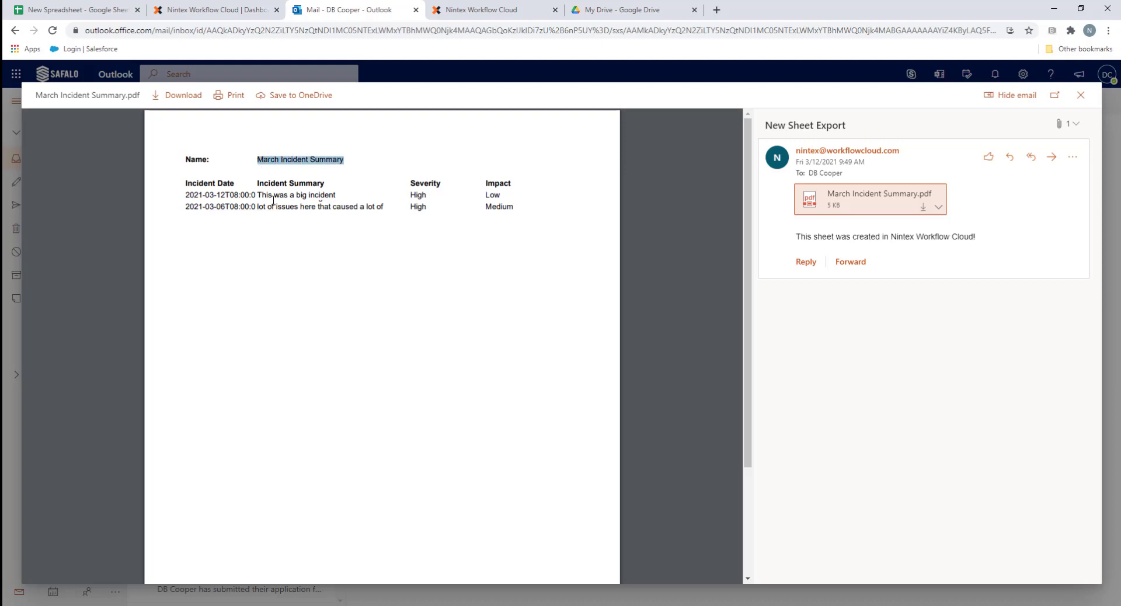